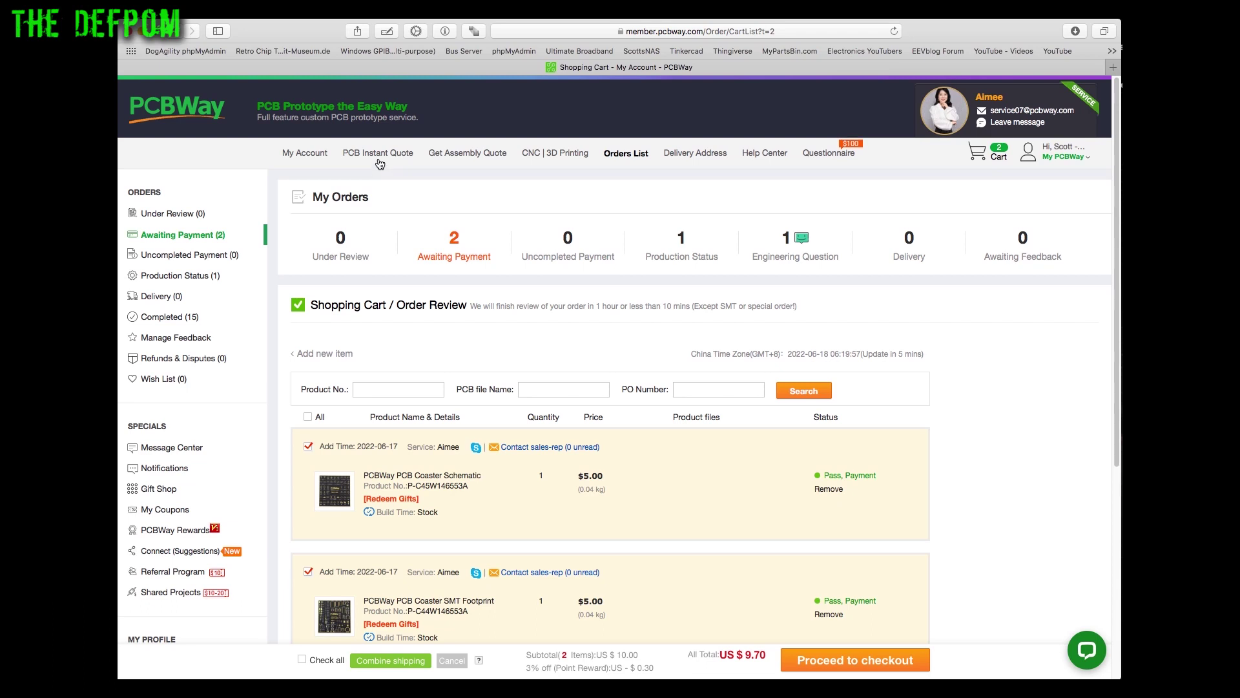
- Open PCB Instant Quote to reach the default 100×100 mm, 5-piece, 2-layer quick-order quote
{"action": "left_click", "coordinate": [380, 164]}
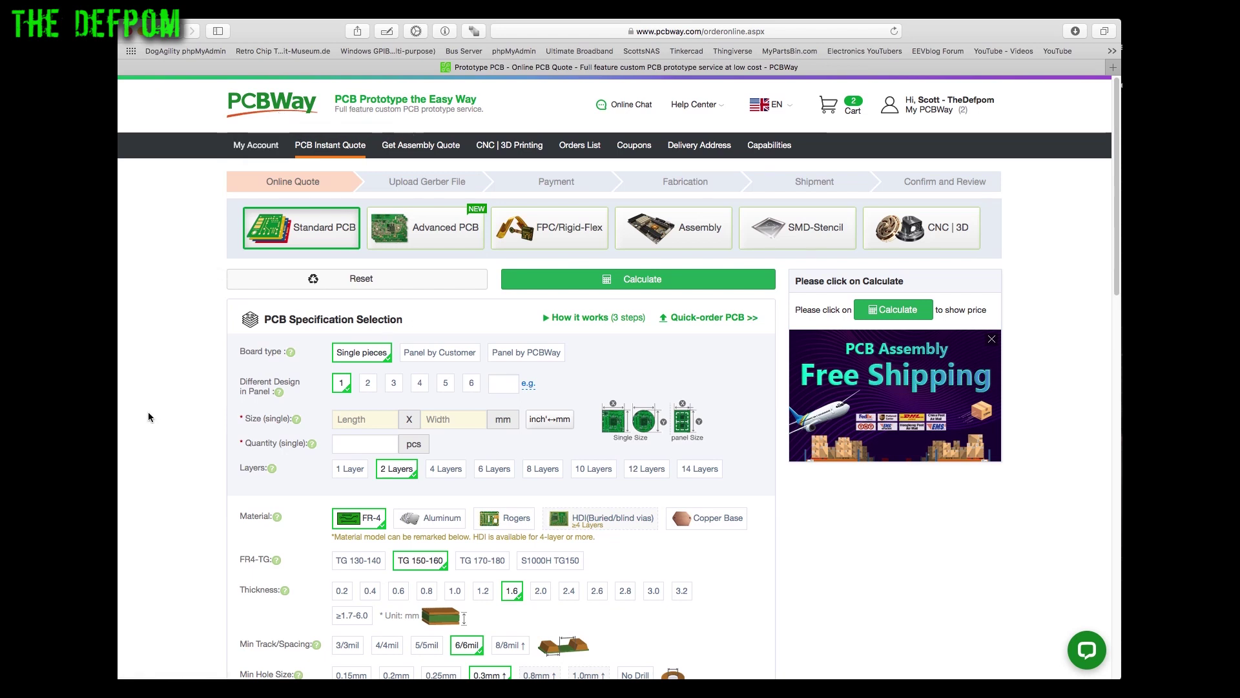
{"action": "scroll", "coordinate": [413, 387], "scroll_direction": "down", "scroll_amount": 1}
- Upload CurrentSource_Rev1.zip as the Gerber file for the quick-order quote
{"action": "left_click", "coordinate": [691, 311]}
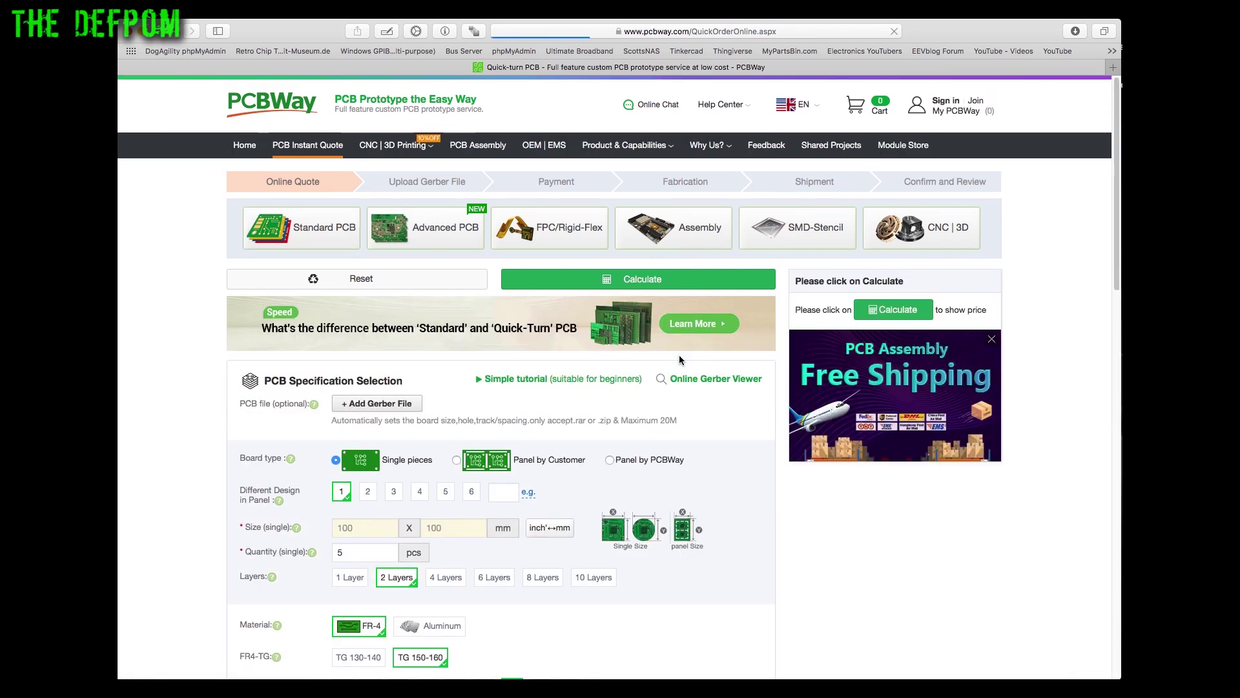
{"action": "left_click", "coordinate": [381, 403]}
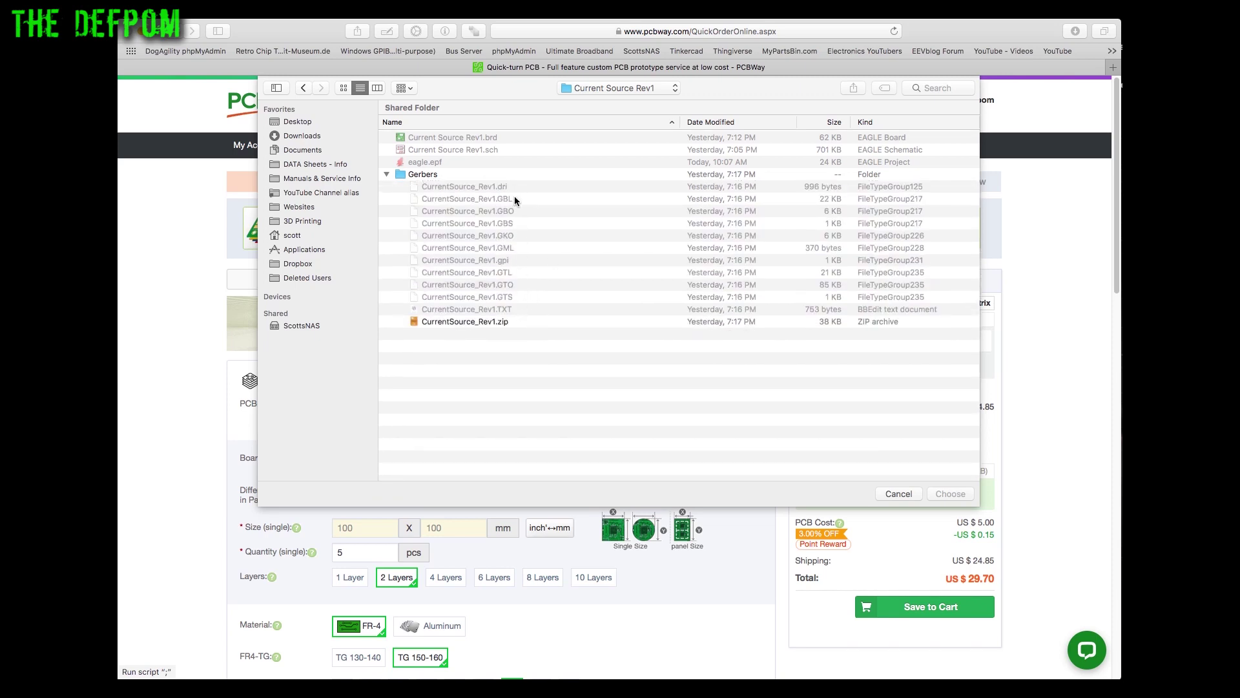
{"action": "left_click", "coordinate": [478, 321]}
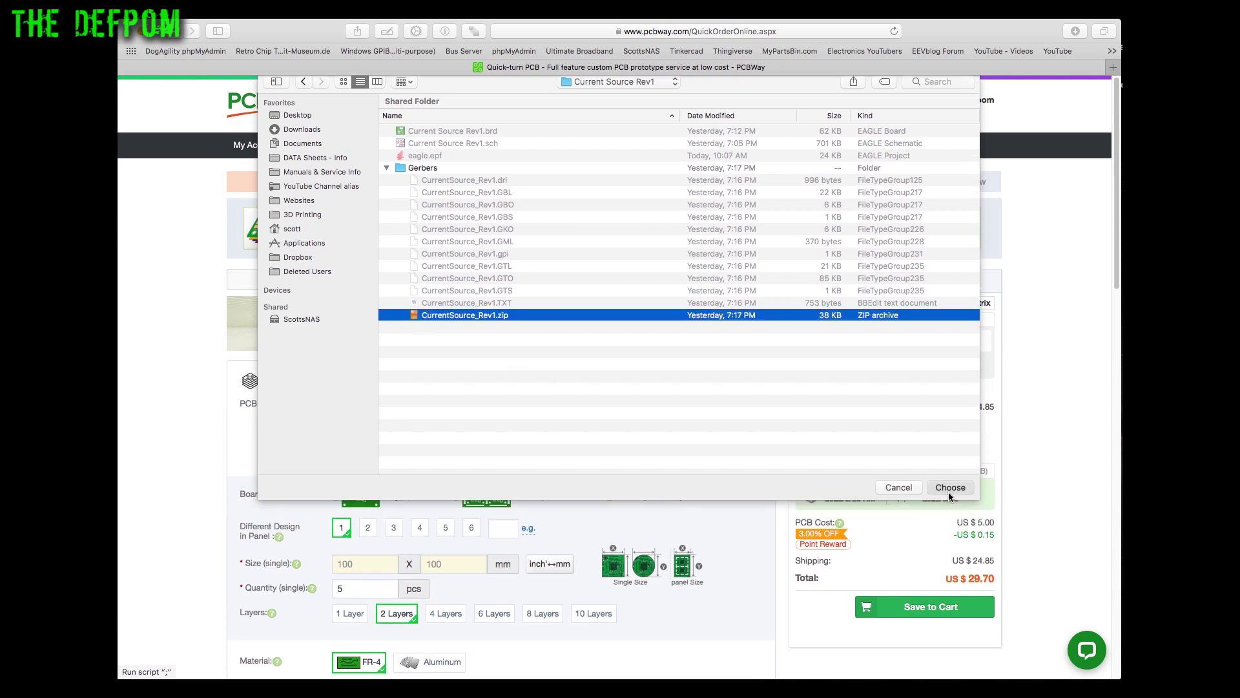
{"action": "left_click", "coordinate": [949, 494]}
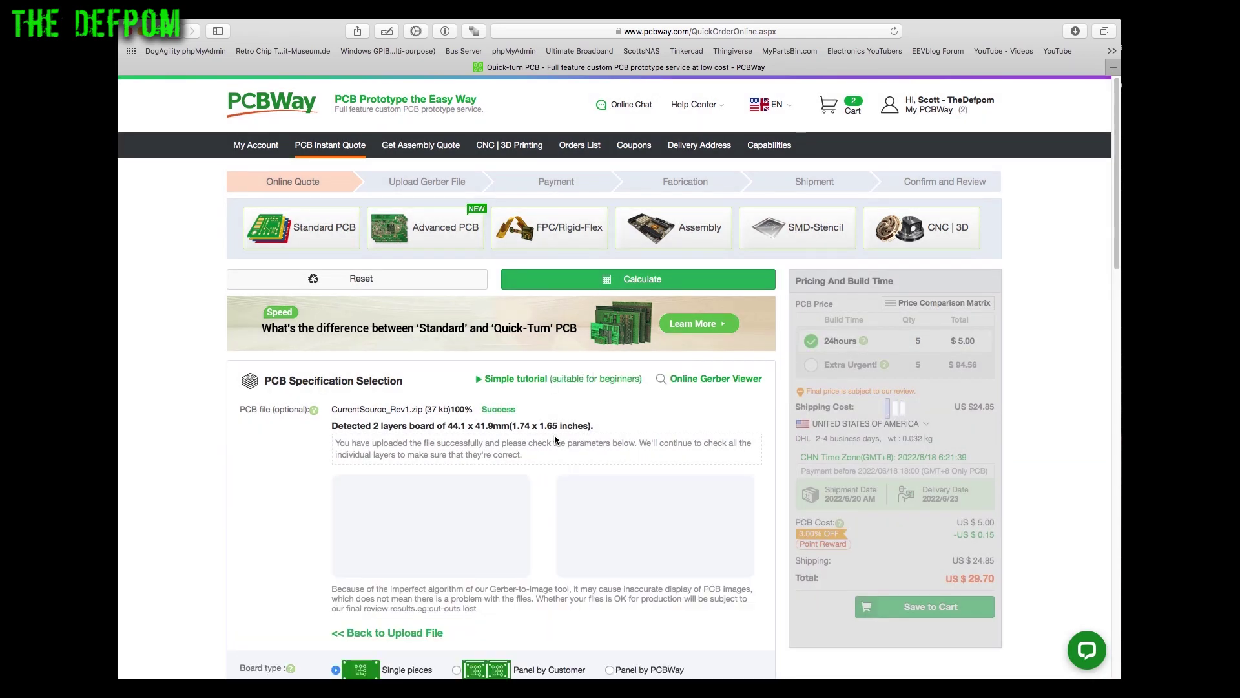
{"action": "scroll", "coordinate": [246, 470], "scroll_direction": "down", "scroll_amount": 5}
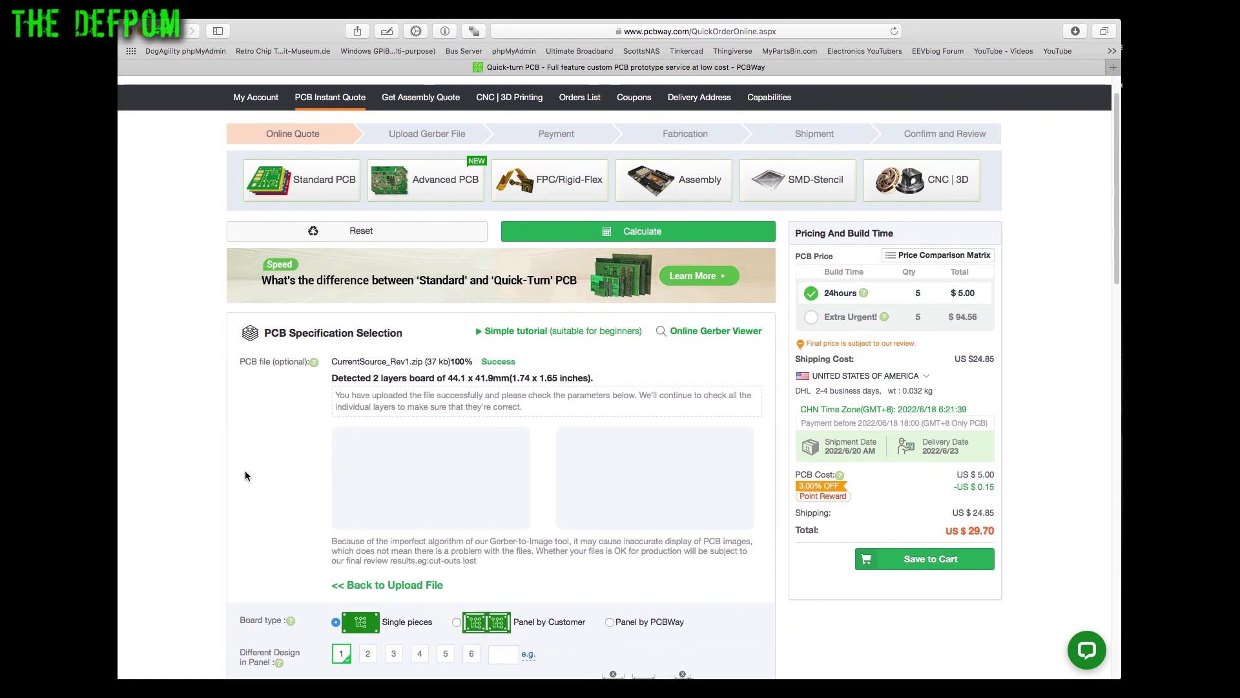
{"action": "scroll", "coordinate": [240, 473], "scroll_direction": "down", "scroll_amount": 1}
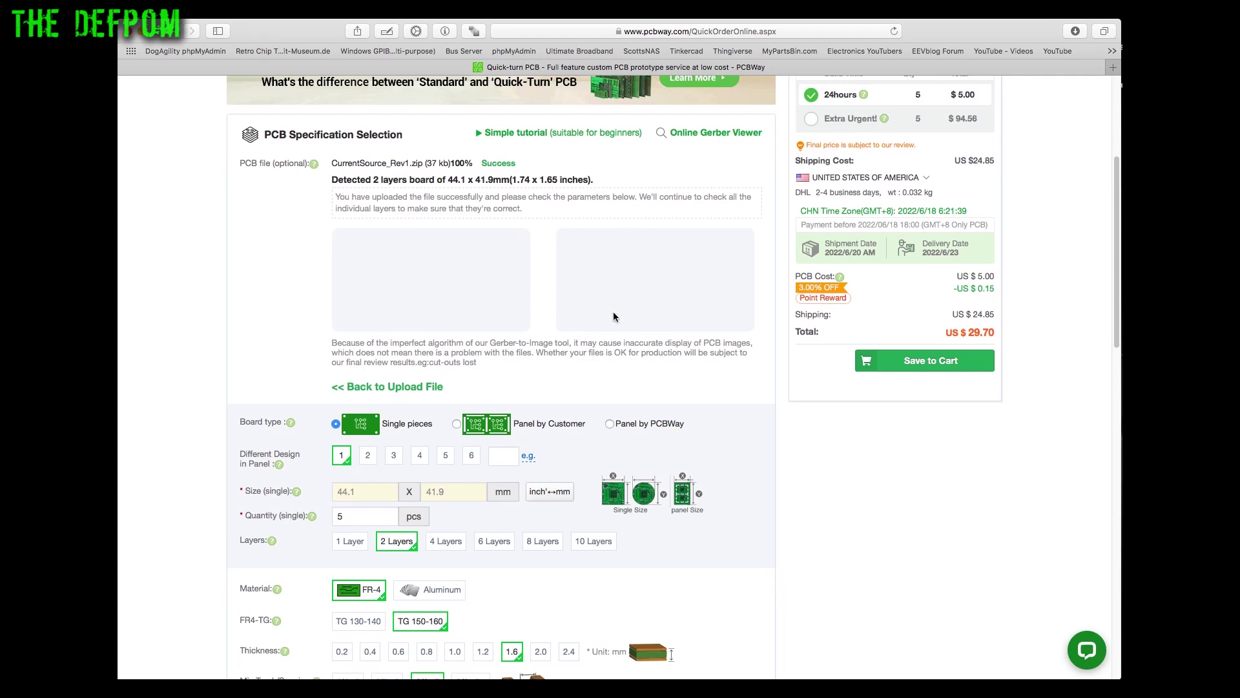
{"action": "scroll", "coordinate": [614, 317], "scroll_direction": "down", "scroll_amount": 1}
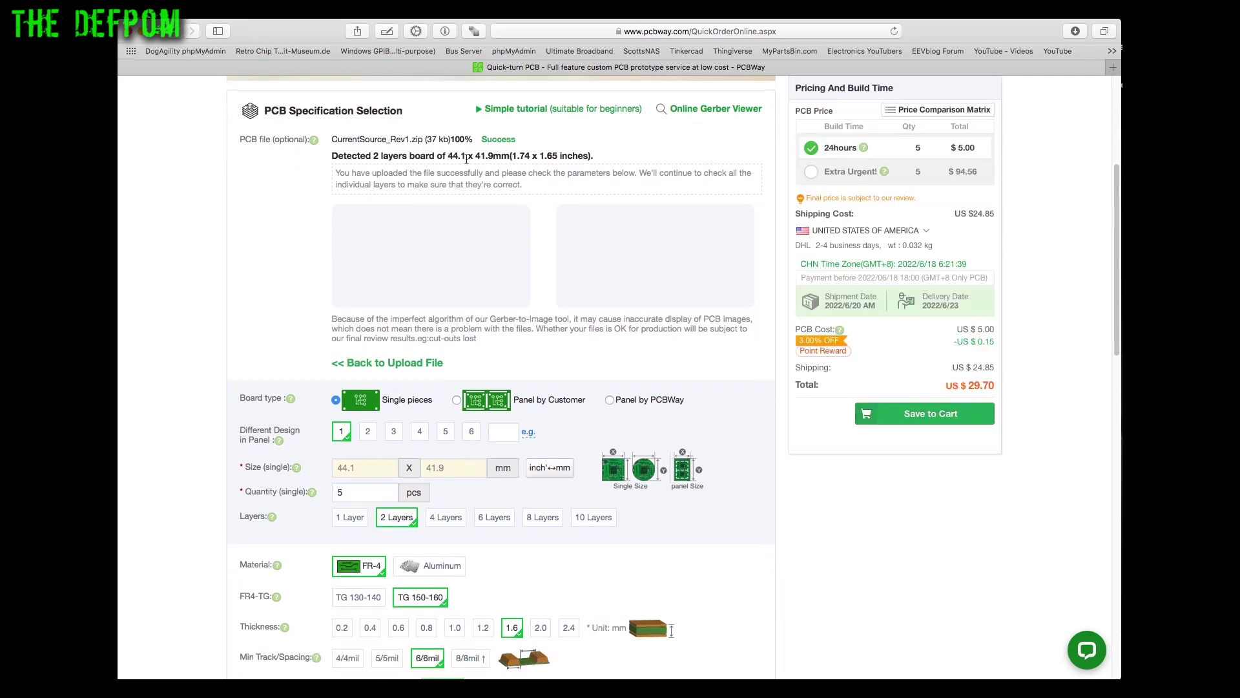
{"action": "scroll", "coordinate": [754, 506], "scroll_direction": "down", "scroll_amount": 4}
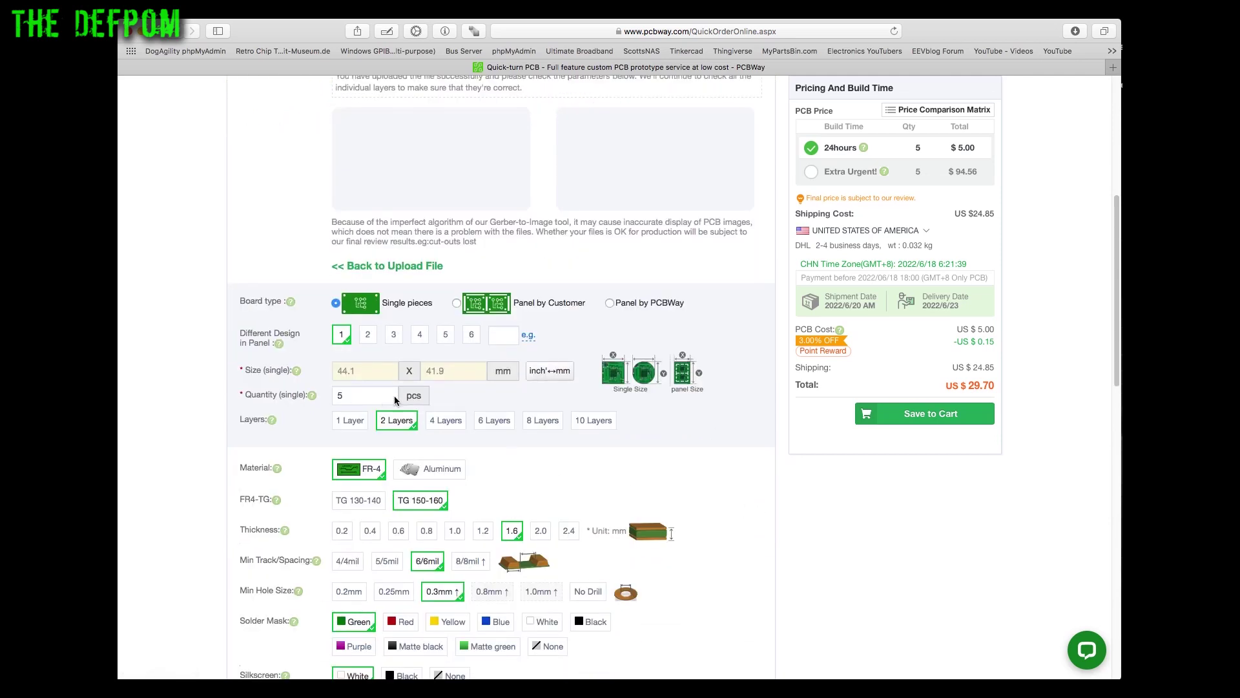
{"action": "scroll", "coordinate": [445, 420], "scroll_direction": "up", "scroll_amount": 1}
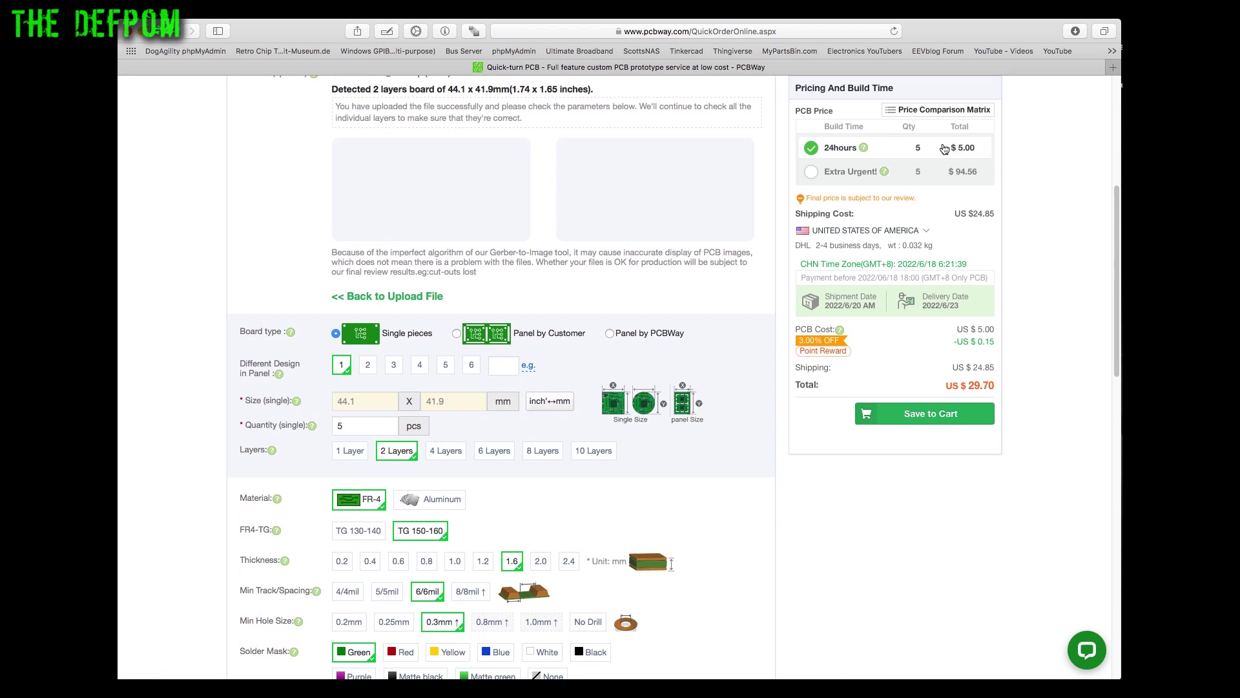
{"action": "left_click", "coordinate": [382, 431]}
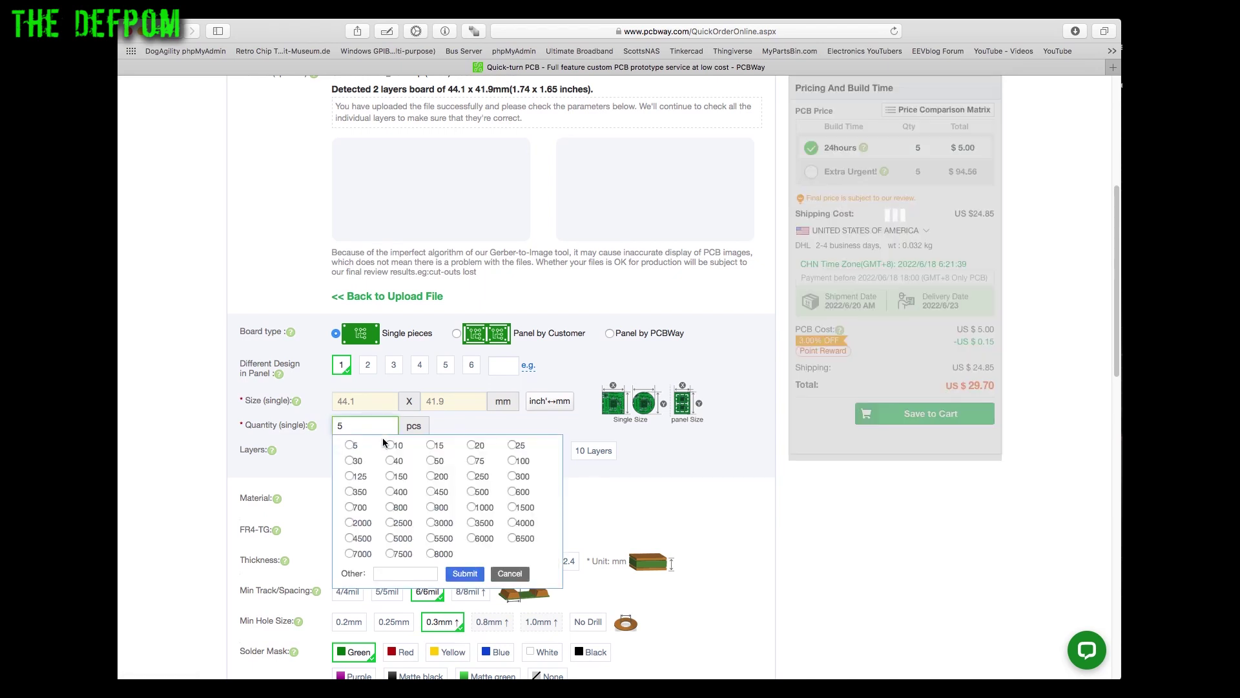
{"action": "left_click", "coordinate": [394, 447]}
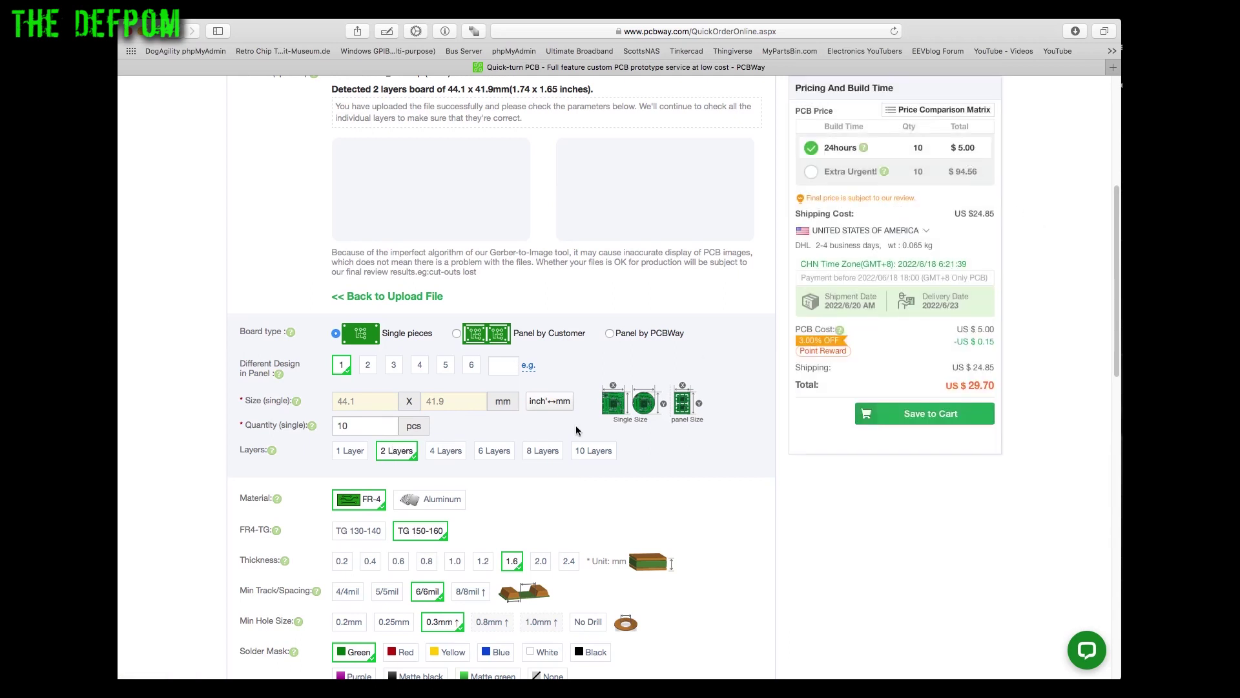
{"action": "left_click", "coordinate": [376, 428]}
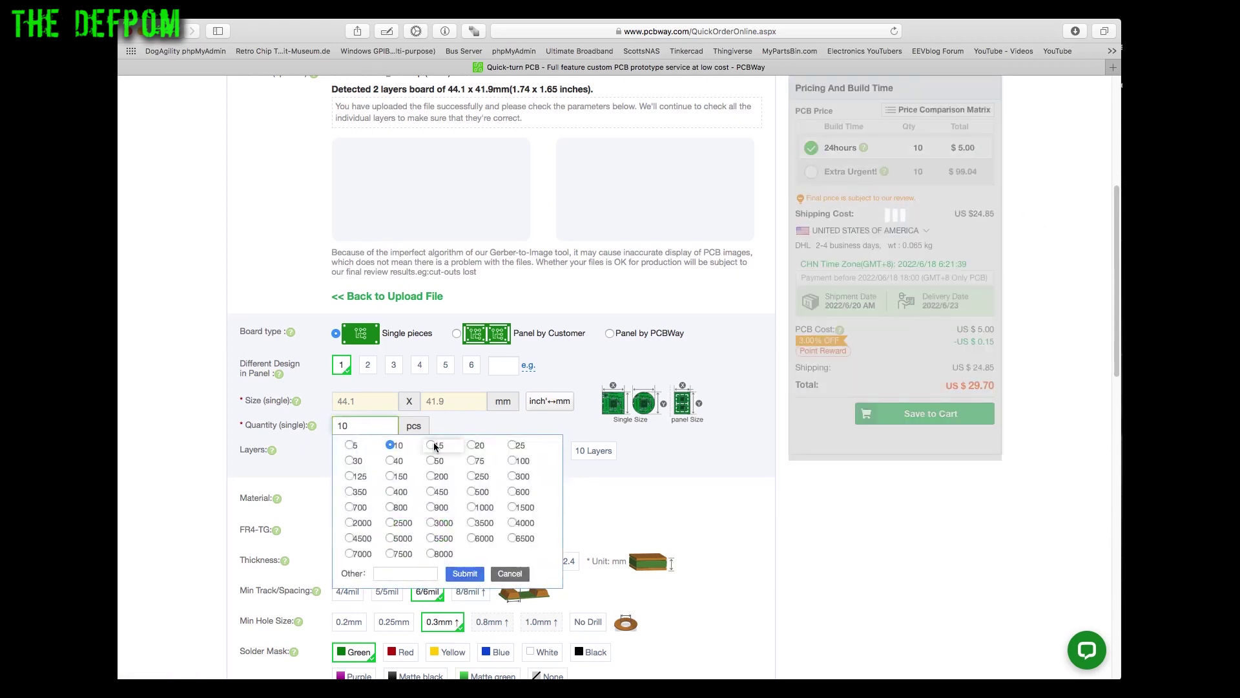
{"action": "left_click", "coordinate": [432, 445]}
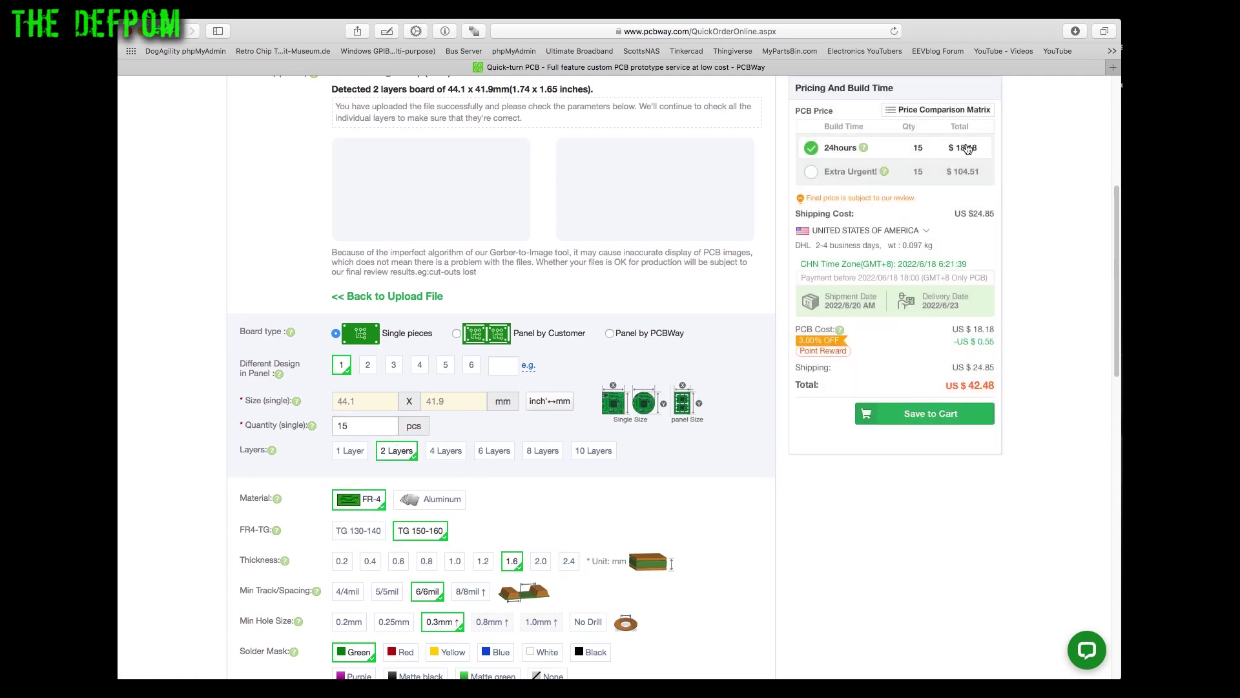
{"action": "left_click", "coordinate": [357, 427]}
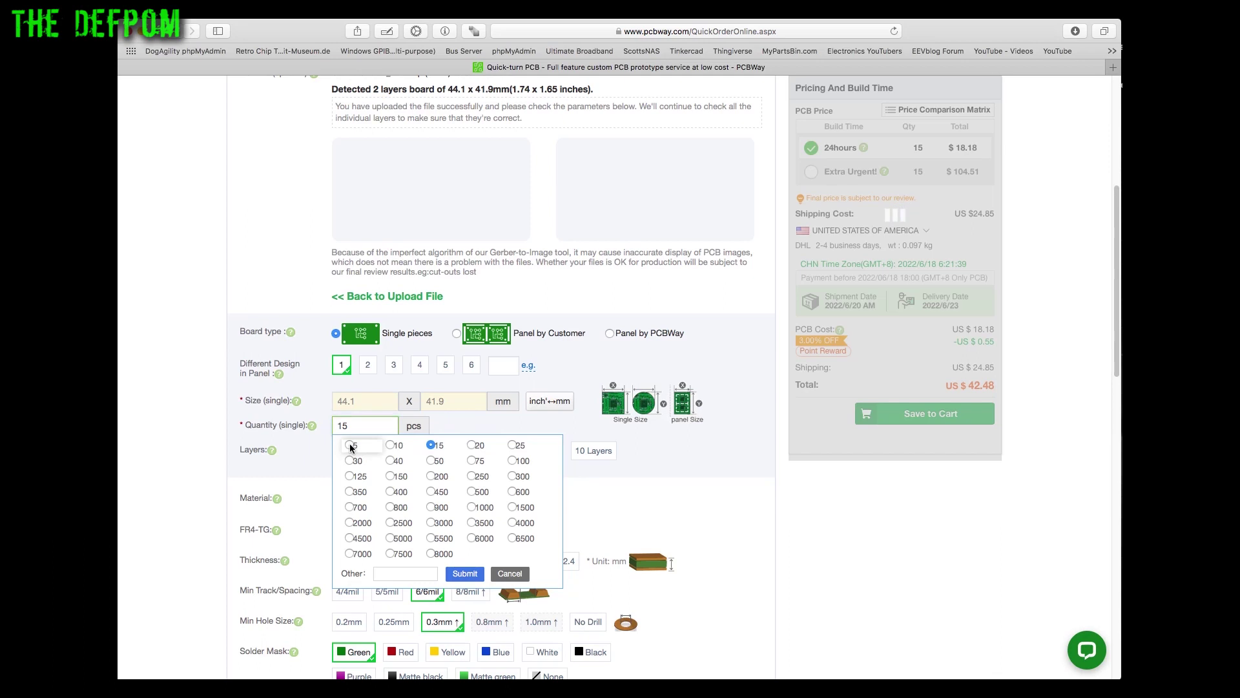
{"action": "left_click", "coordinate": [352, 447]}
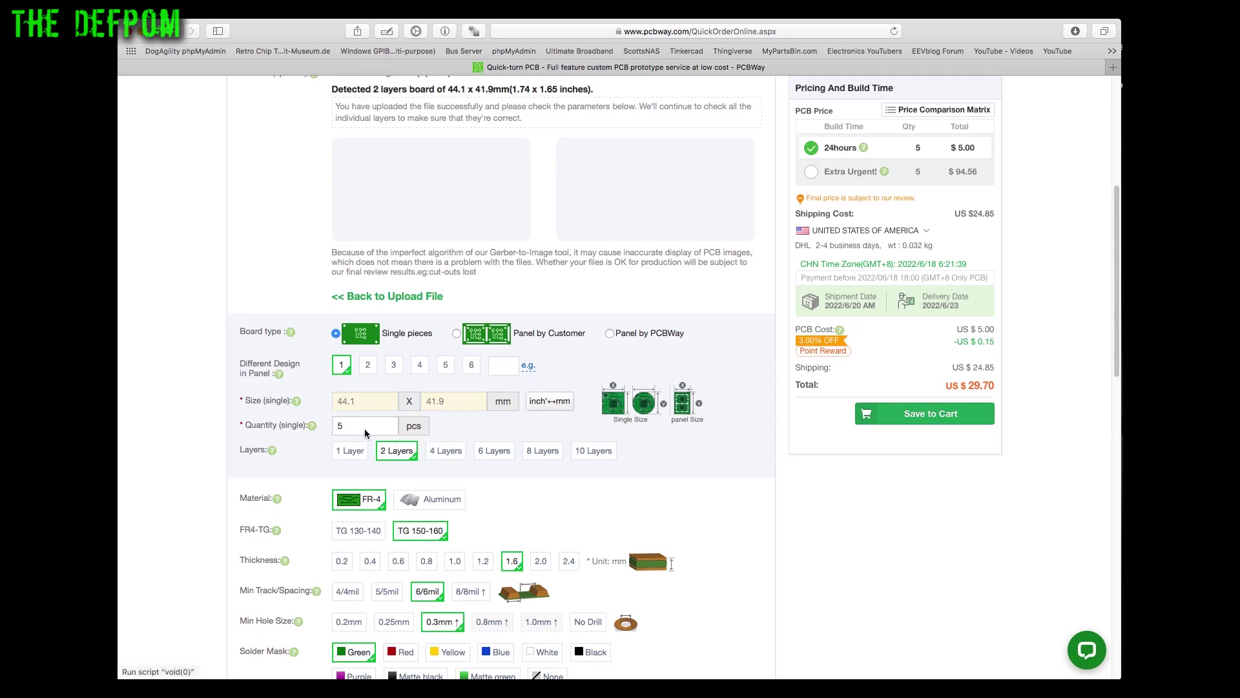
{"action": "scroll", "coordinate": [755, 548], "scroll_direction": "down", "scroll_amount": 5}
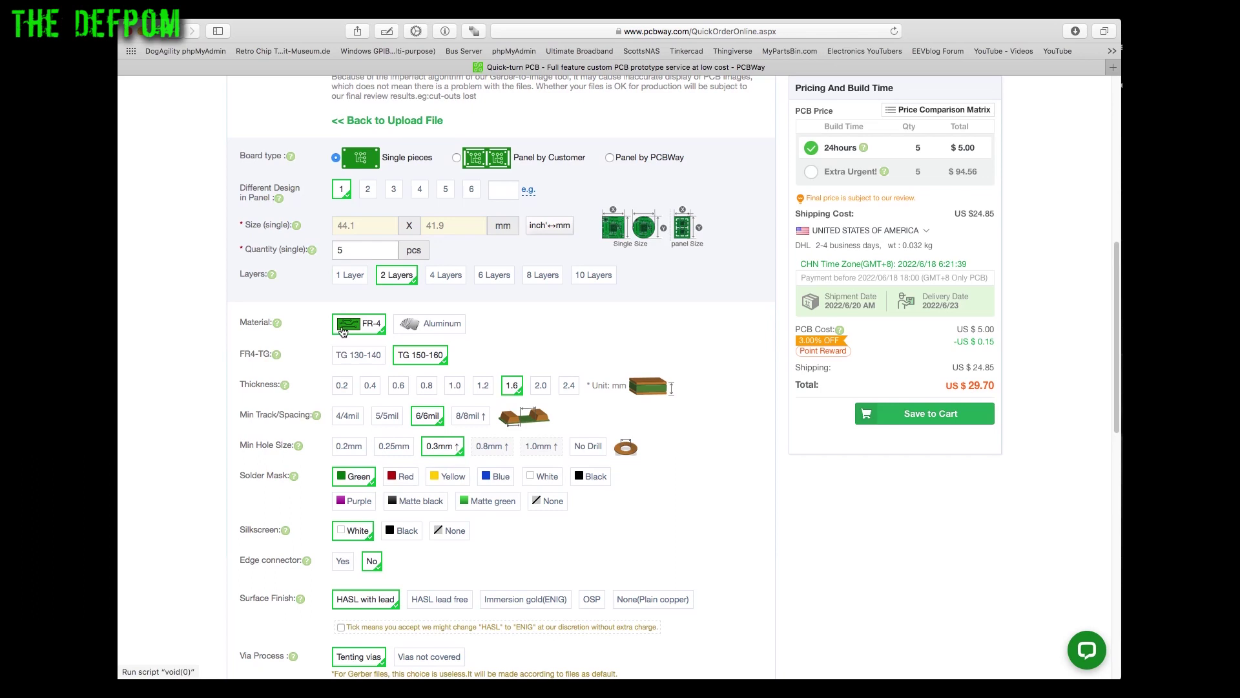
{"action": "left_click_drag", "start_coordinate": [411, 326], "coordinate": [353, 390]}
{"action": "scroll", "coordinate": [584, 415], "scroll_direction": "down", "scroll_amount": 4}
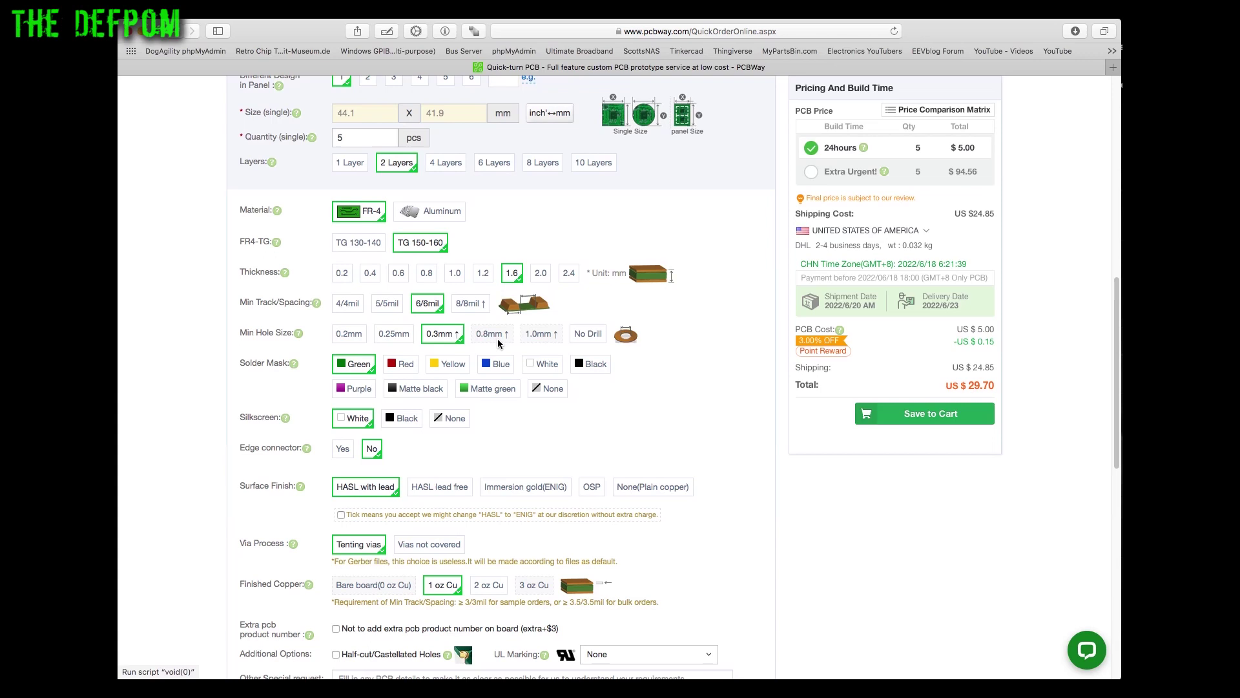
{"action": "scroll", "coordinate": [549, 352], "scroll_direction": "down", "scroll_amount": 1}
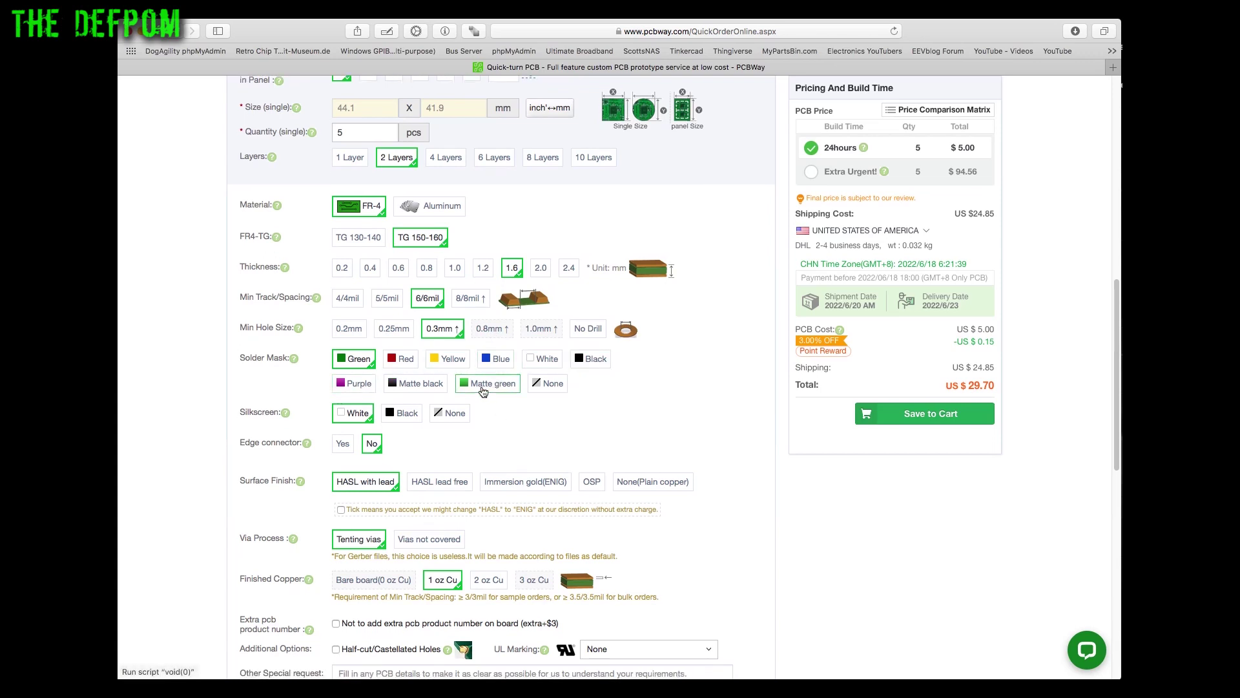
{"action": "scroll", "coordinate": [627, 405], "scroll_direction": "down", "scroll_amount": 1}
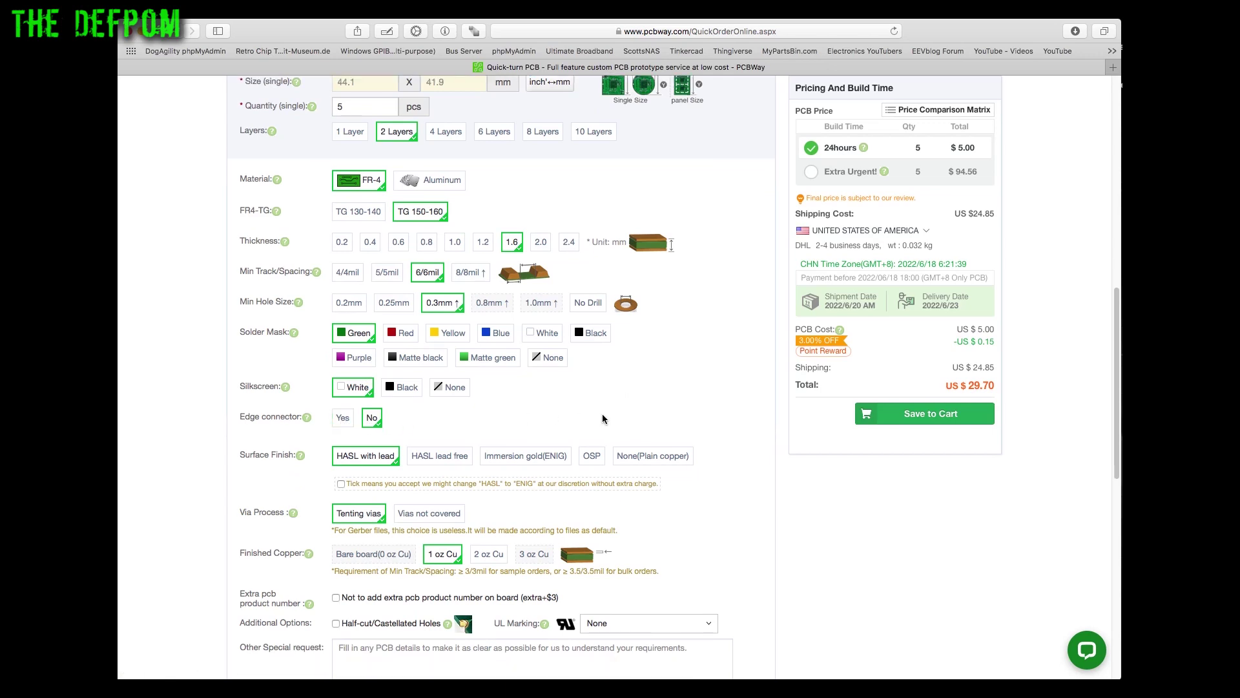
{"action": "scroll", "coordinate": [612, 411], "scroll_direction": "down", "scroll_amount": 1}
{"action": "scroll", "coordinate": [612, 412], "scroll_direction": "down", "scroll_amount": 4}
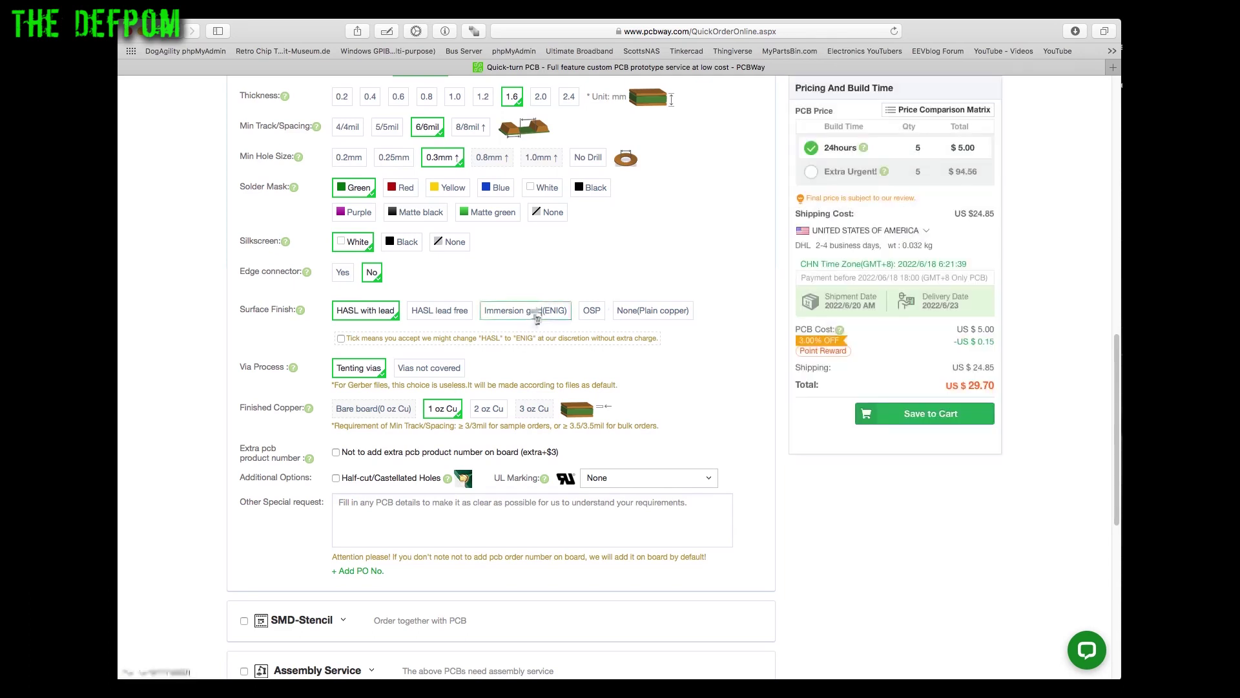
{"action": "scroll", "coordinate": [714, 387], "scroll_direction": "down", "scroll_amount": 1}
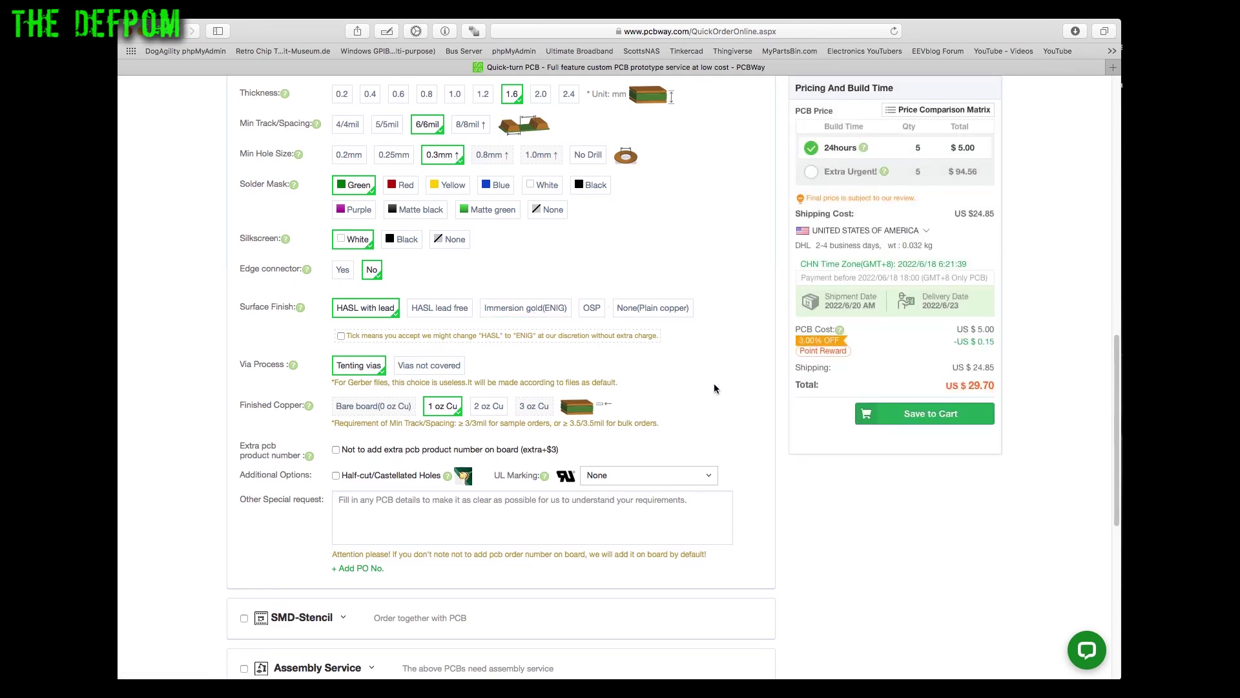
{"action": "left_click", "coordinate": [432, 518]}
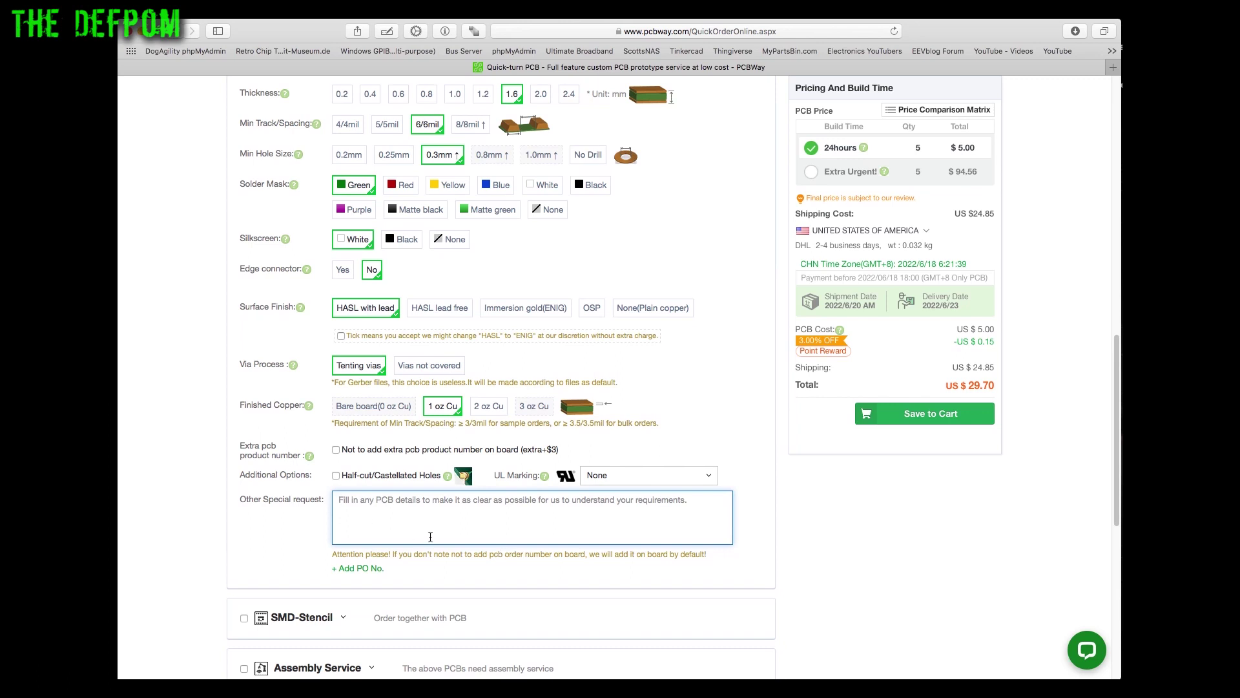
{"action": "scroll", "coordinate": [456, 549], "scroll_direction": "down", "scroll_amount": 3}
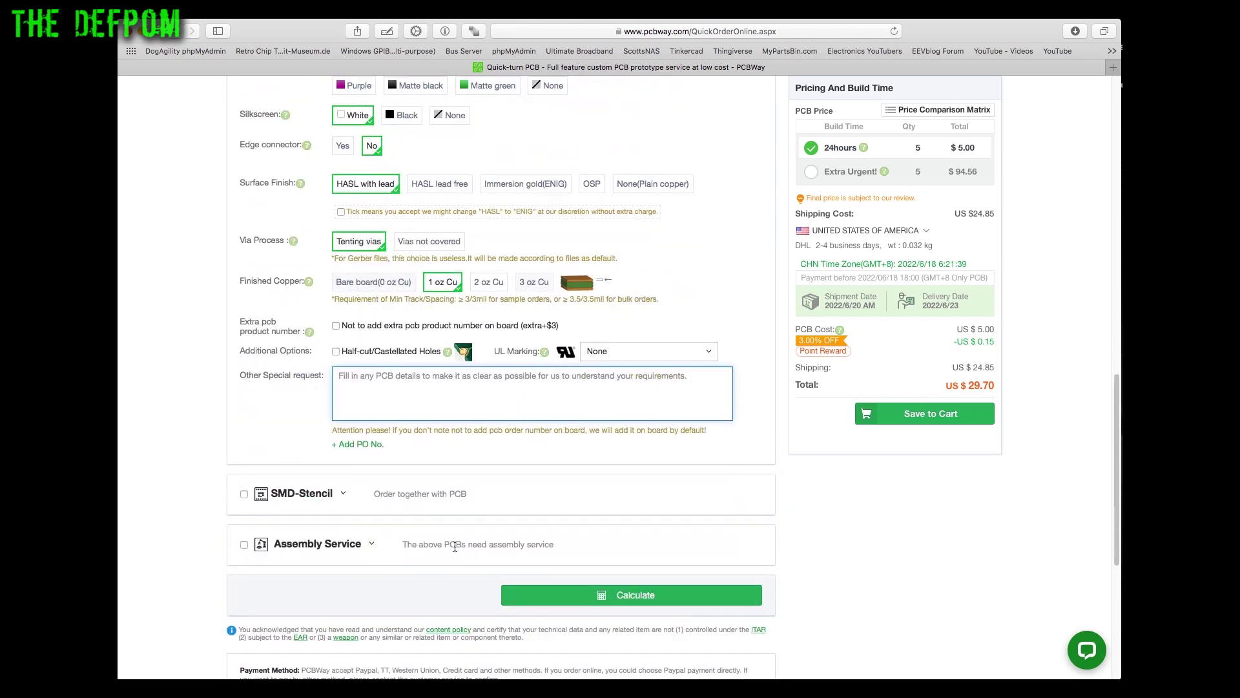
{"action": "scroll", "coordinate": [276, 503], "scroll_direction": "down", "scroll_amount": 1}
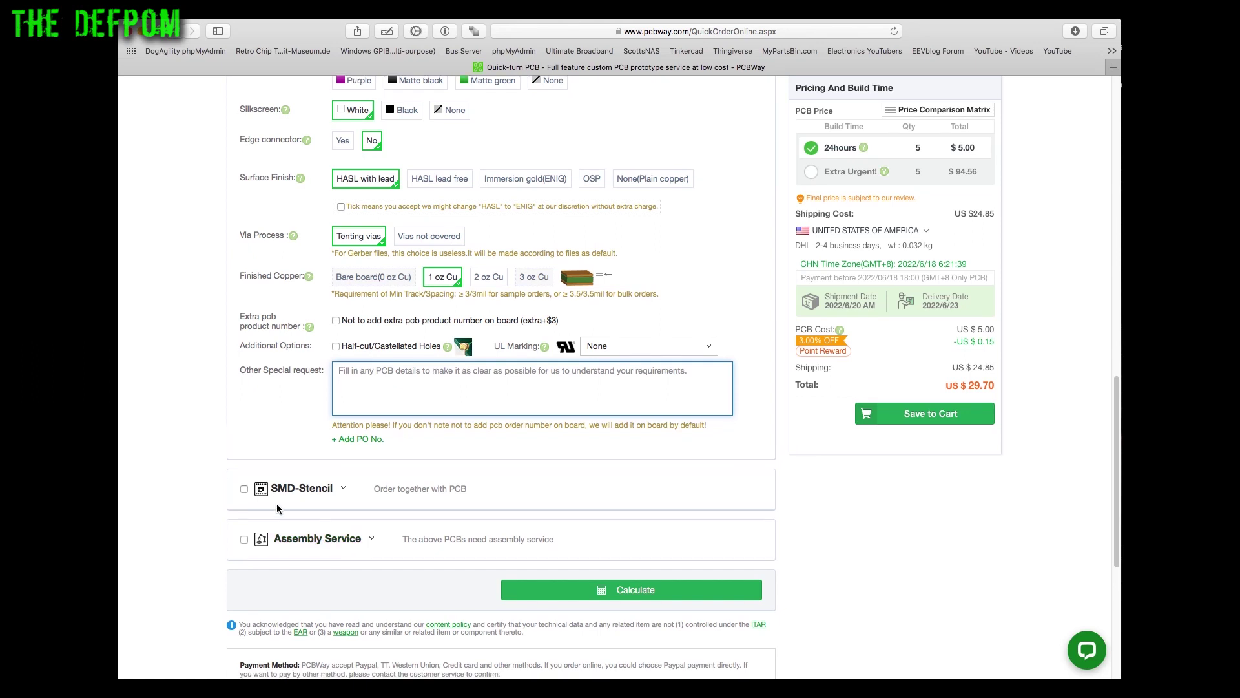
- Add a US $15.00 SMD stencil, bringing the quote total to US $80.06
{"action": "left_click", "coordinate": [245, 489]}
{"action": "scroll", "coordinate": [525, 519], "scroll_direction": "down", "scroll_amount": 4}
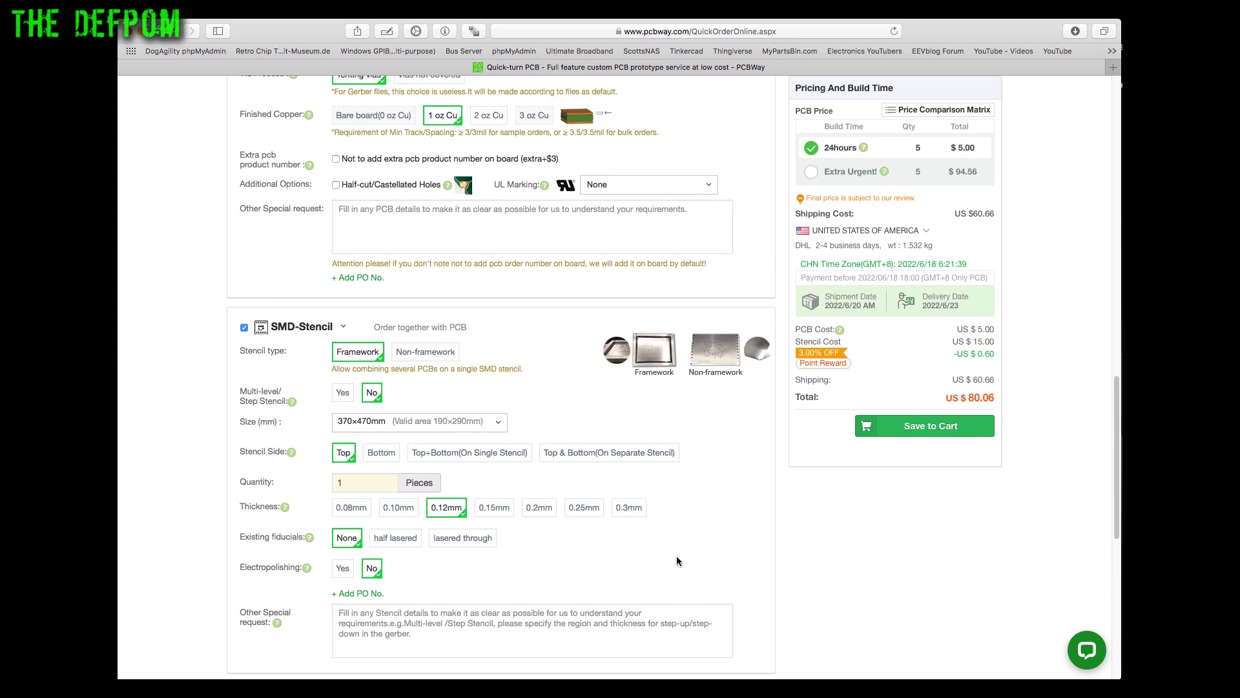
{"action": "scroll", "coordinate": [681, 545], "scroll_direction": "down", "scroll_amount": 4}
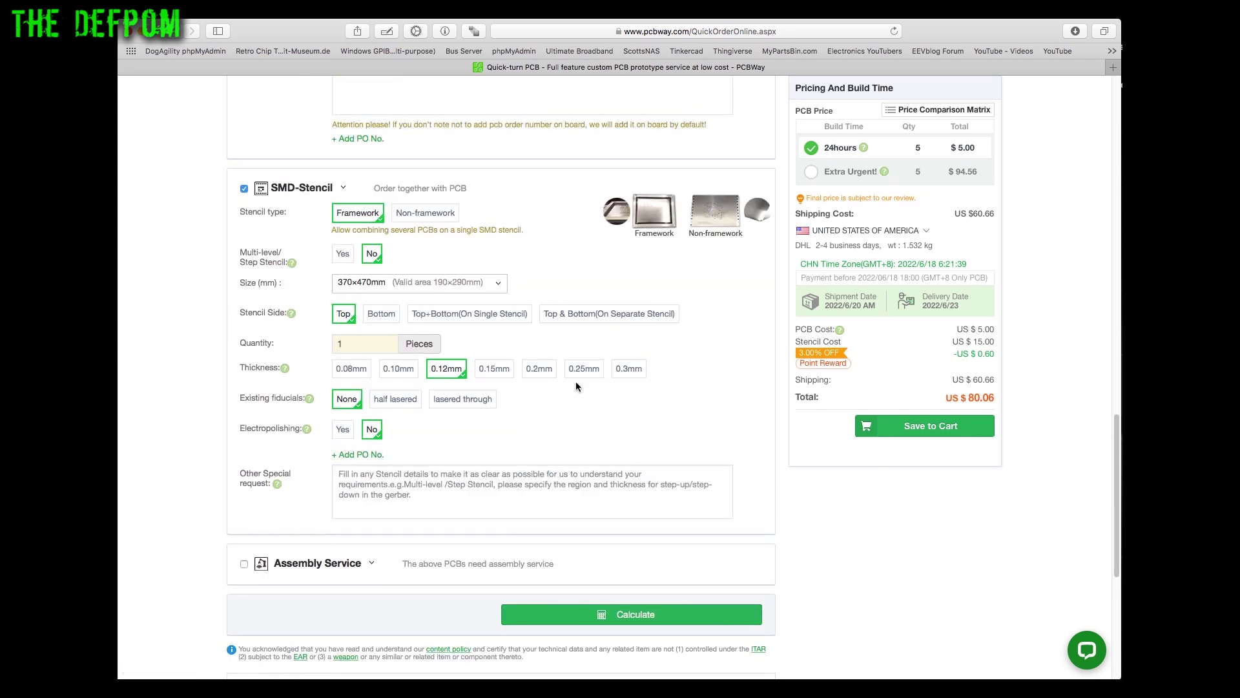
{"action": "scroll", "coordinate": [575, 381], "scroll_direction": "up", "scroll_amount": 20}
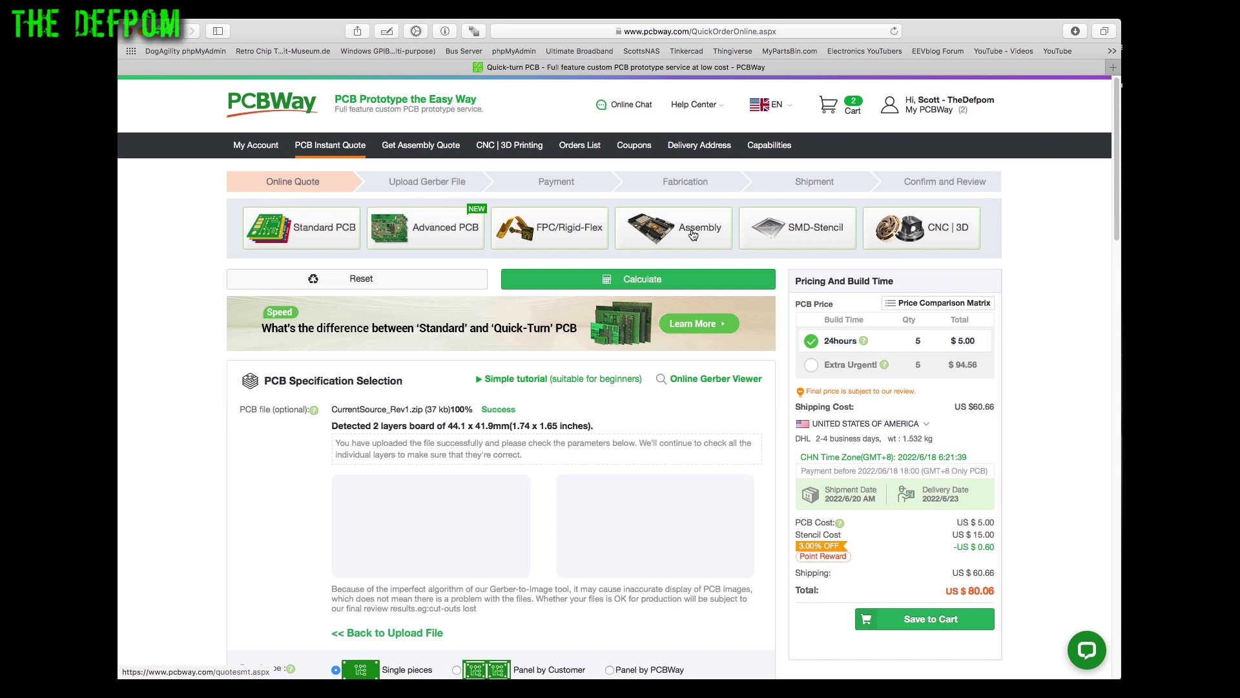
{"action": "scroll", "coordinate": [654, 433], "scroll_direction": "down", "scroll_amount": 8}
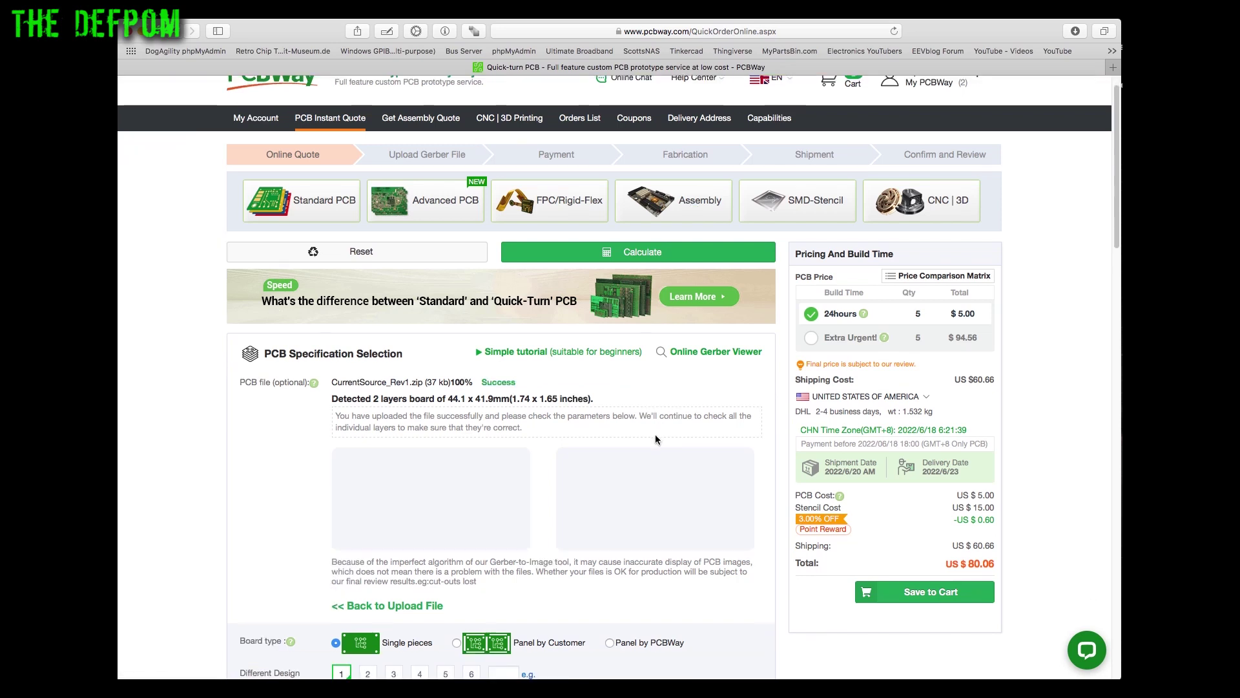
{"action": "scroll", "coordinate": [653, 434], "scroll_direction": "down", "scroll_amount": 5}
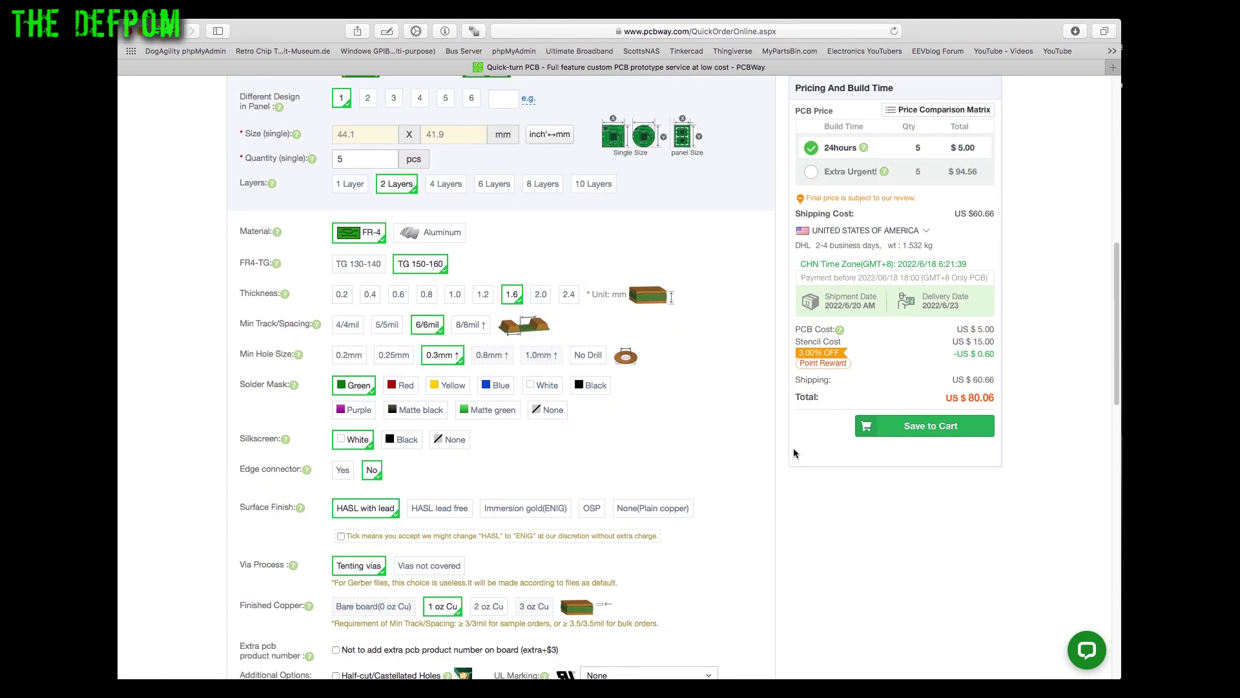
{"action": "scroll", "coordinate": [859, 413], "scroll_direction": "up", "scroll_amount": 10}
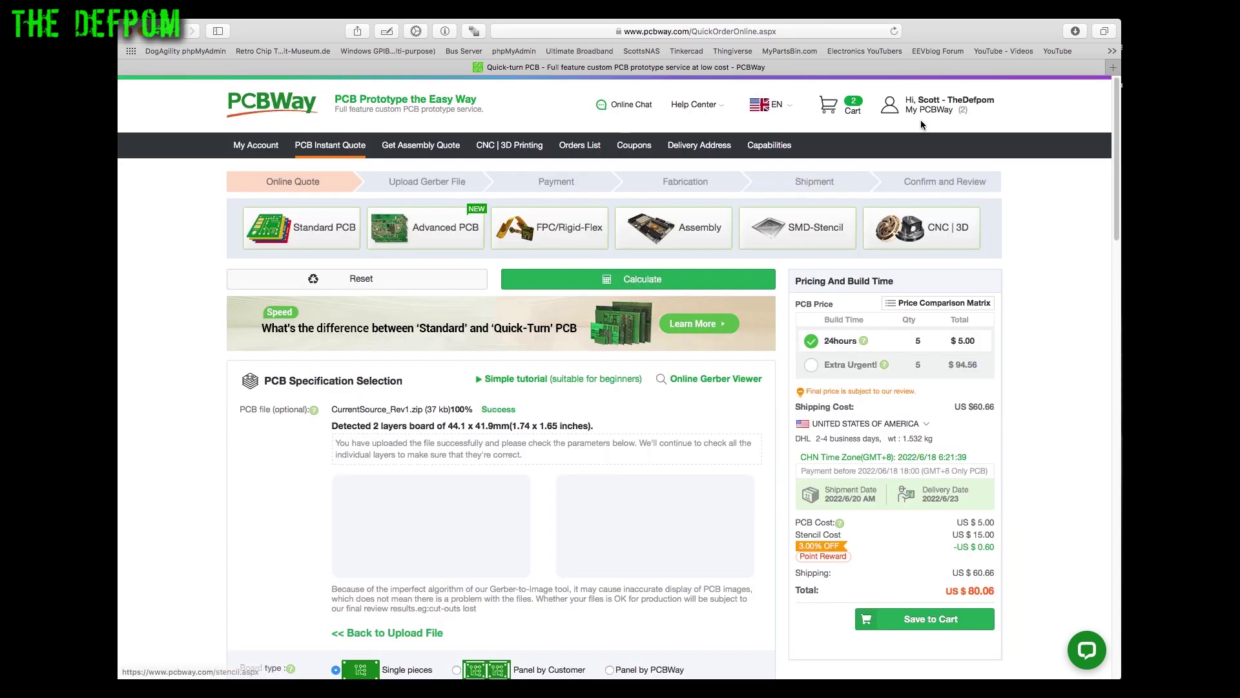
- Open the account's orders page to see the cart of two $5.00 PCB Coaster items
{"action": "mouse_move", "coordinate": [921, 118]}
{"action": "left_click", "coordinate": [917, 158]}
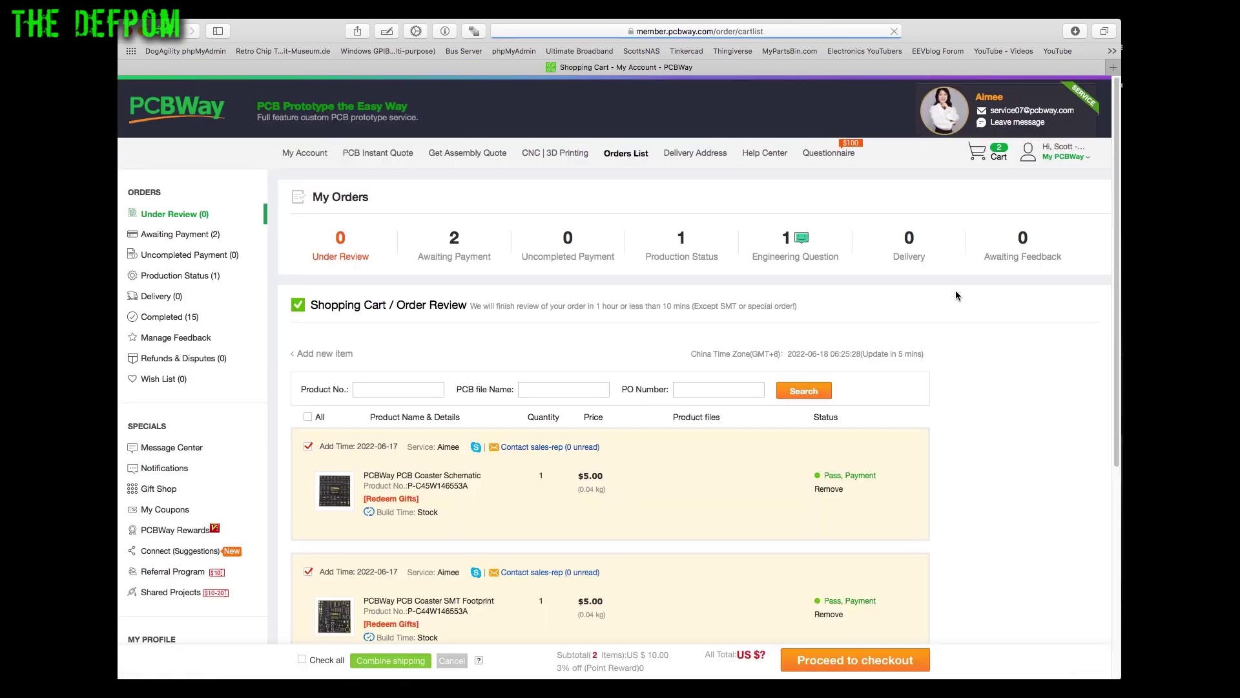
{"action": "scroll", "coordinate": [989, 343], "scroll_direction": "down", "scroll_amount": 2}
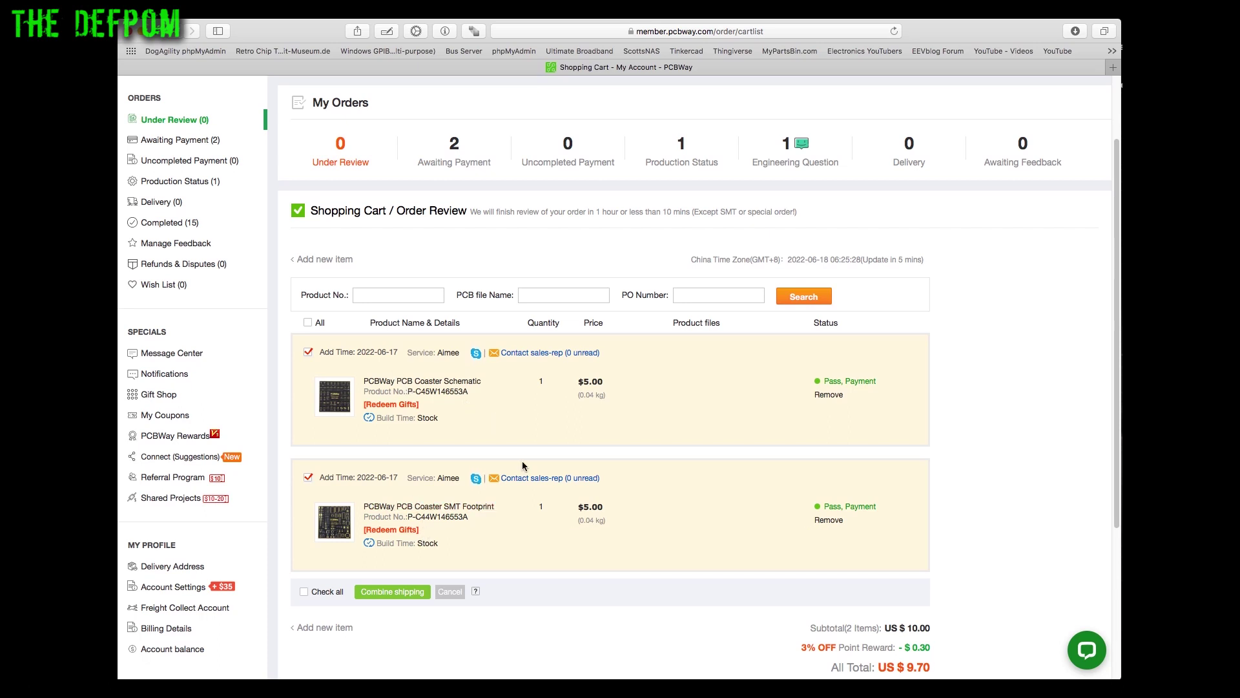
- Review the in-fabrication CurrentSource_Rev1.zip order: 10 immersion-gold boards at $93.42
{"action": "left_click", "coordinate": [678, 161]}
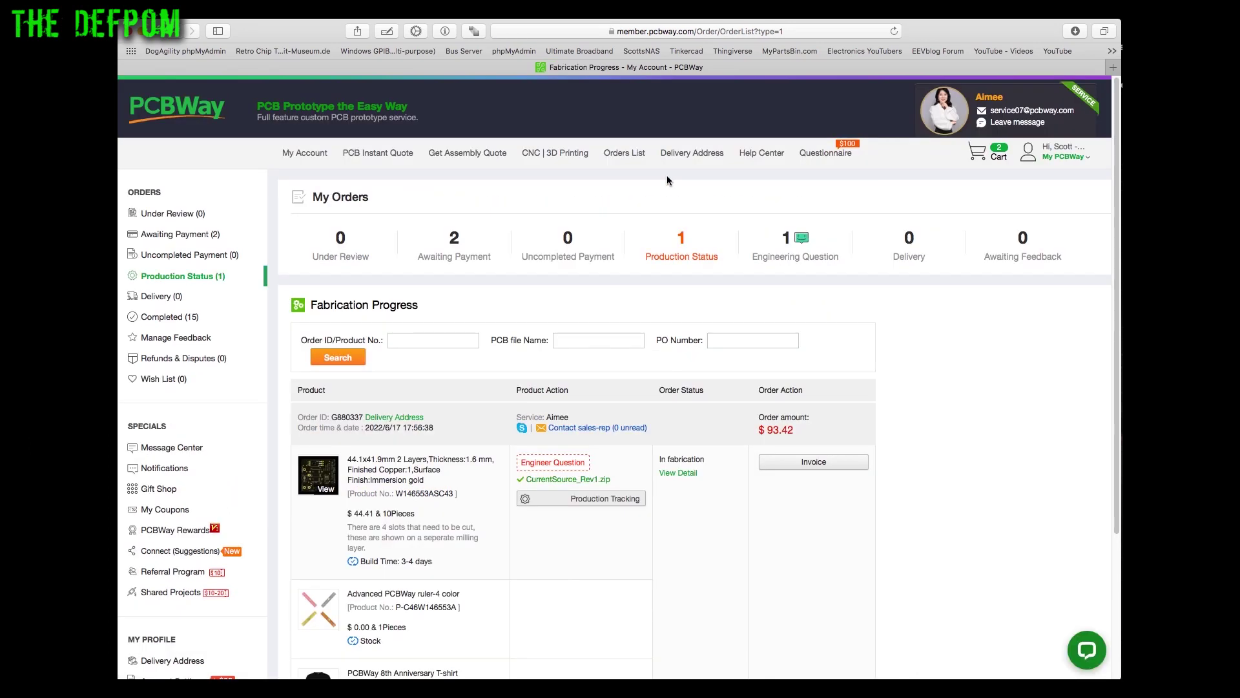
{"action": "scroll", "coordinate": [710, 543], "scroll_direction": "down", "scroll_amount": 3}
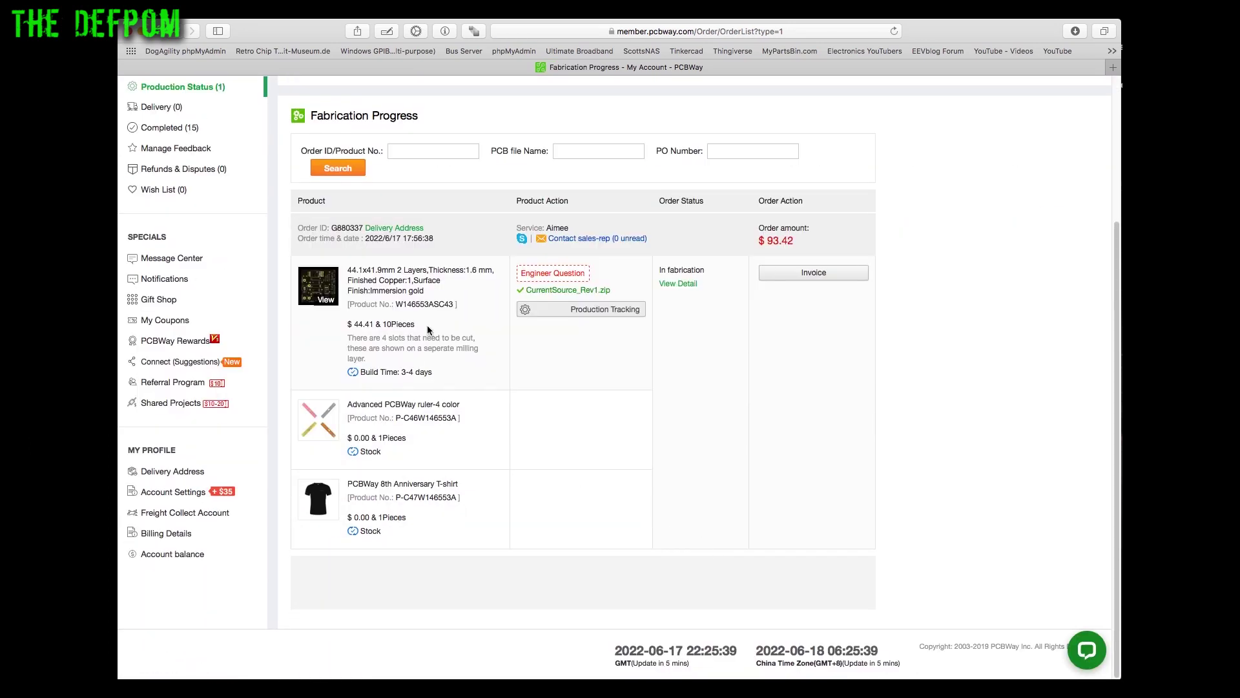
{"action": "mouse_move", "coordinate": [323, 289]}
{"action": "scroll", "coordinate": [464, 297], "scroll_direction": "up", "scroll_amount": 1}
{"action": "scroll", "coordinate": [463, 297], "scroll_direction": "up", "scroll_amount": 5}
{"action": "scroll", "coordinate": [444, 342], "scroll_direction": "down", "scroll_amount": 4}
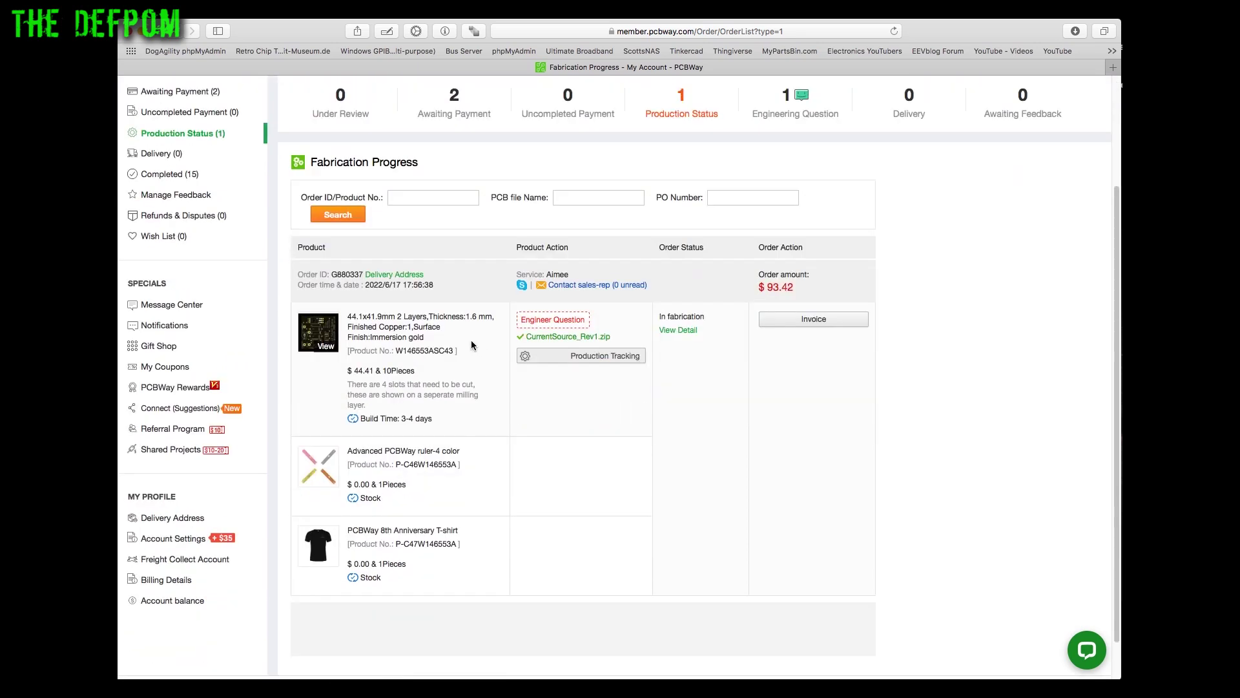
{"action": "left_click", "coordinate": [410, 331]}
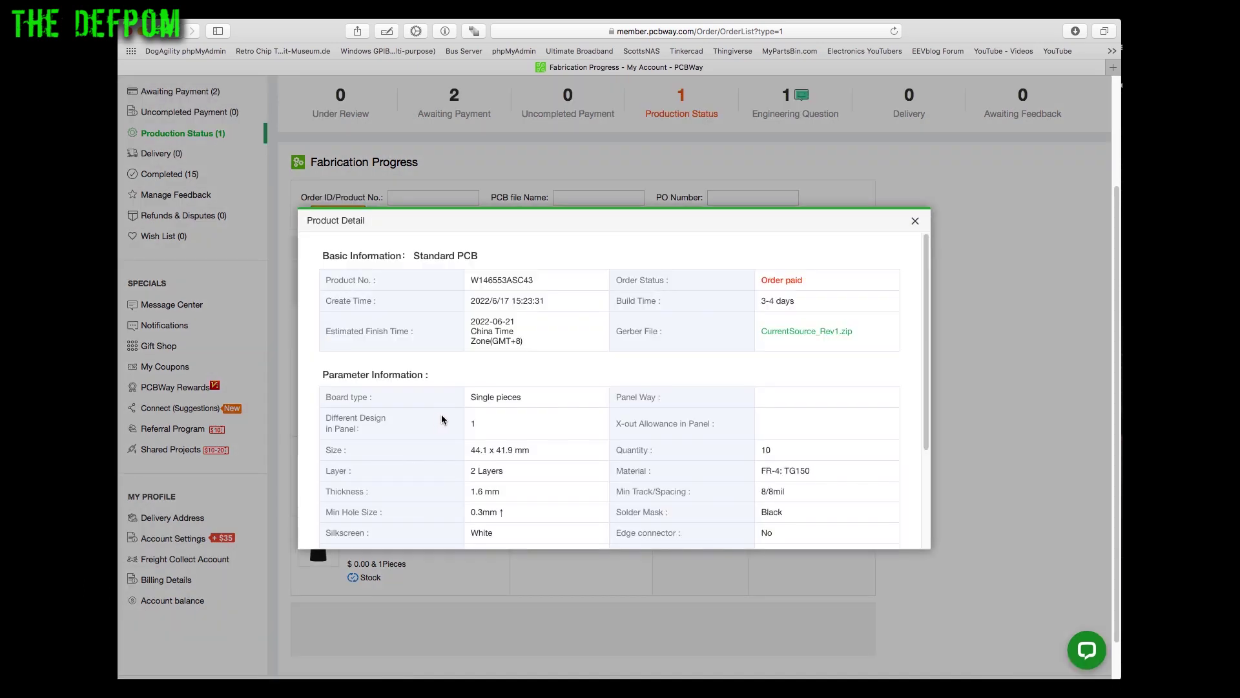
{"action": "scroll", "coordinate": [601, 457], "scroll_direction": "down", "scroll_amount": 4}
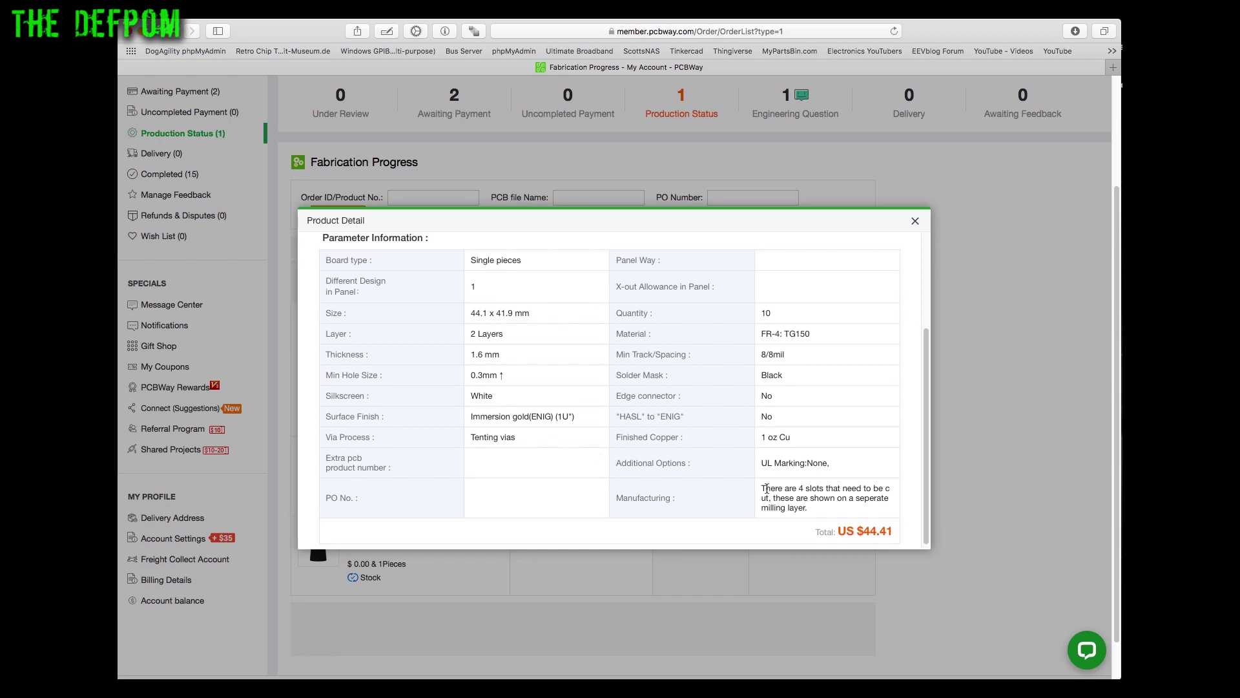
{"action": "left_click_drag", "start_coordinate": [766, 489], "coordinate": [814, 508]}
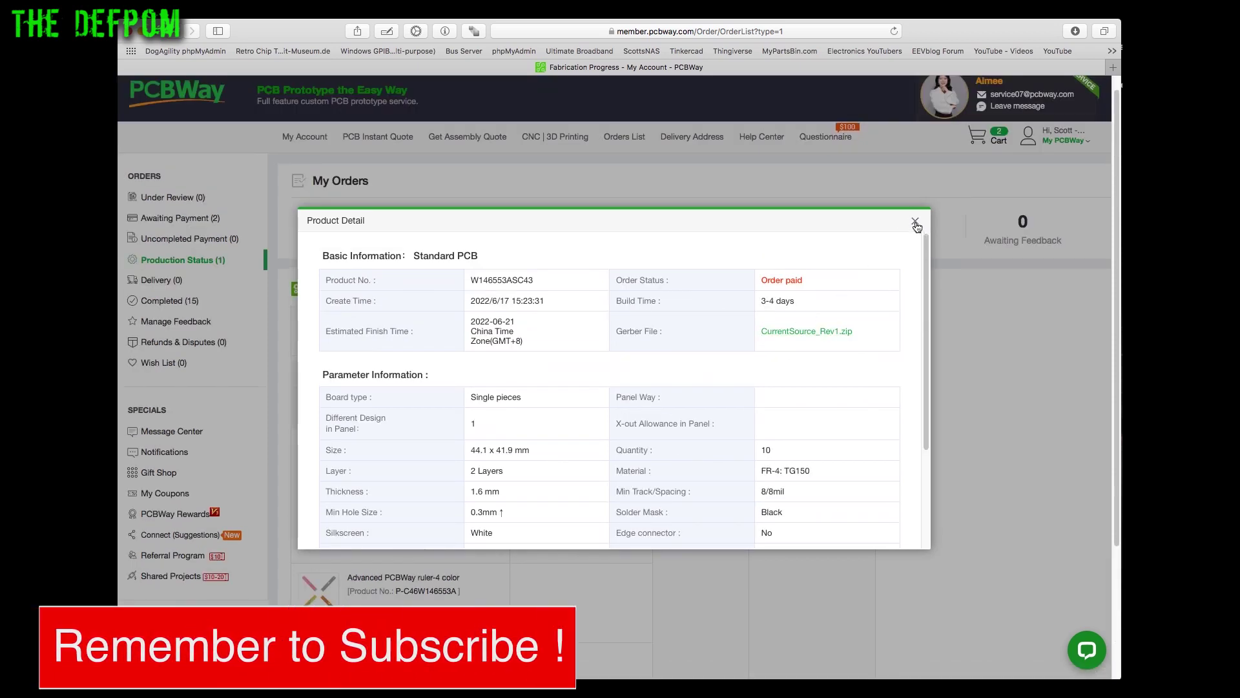
{"action": "left_click", "coordinate": [915, 223]}
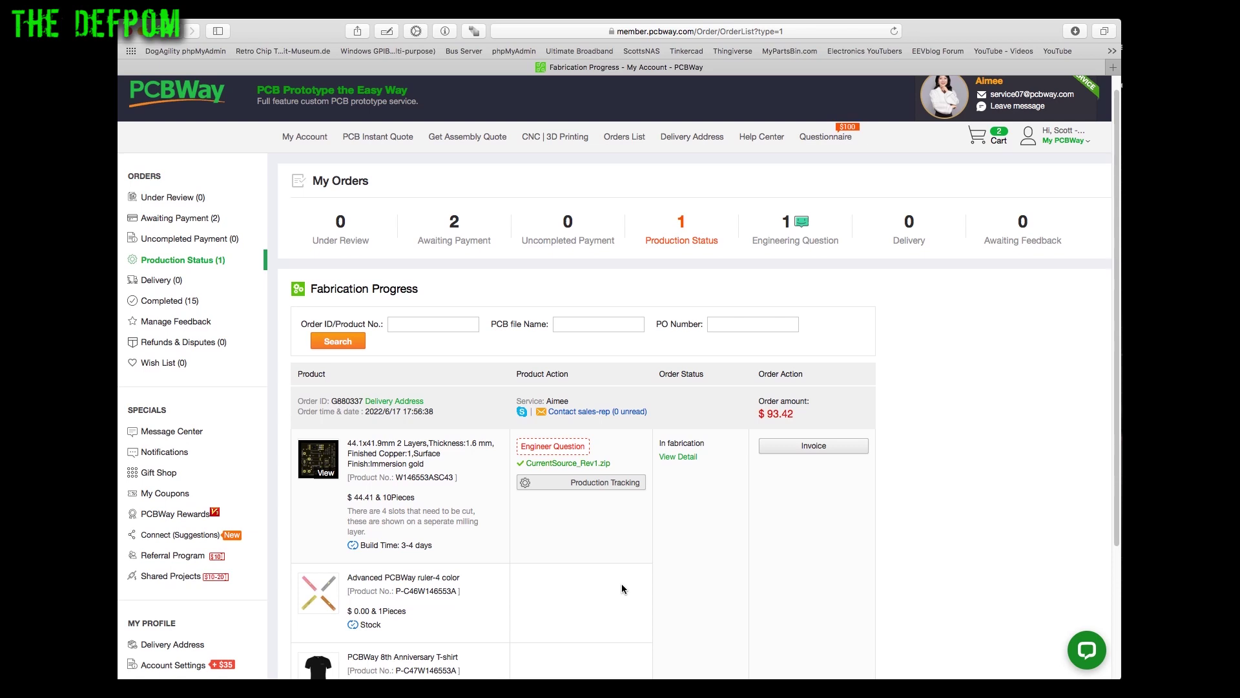
- Check the order's 0% production tracking and read the Pre Production Engineering step details
{"action": "left_click", "coordinate": [605, 486]}
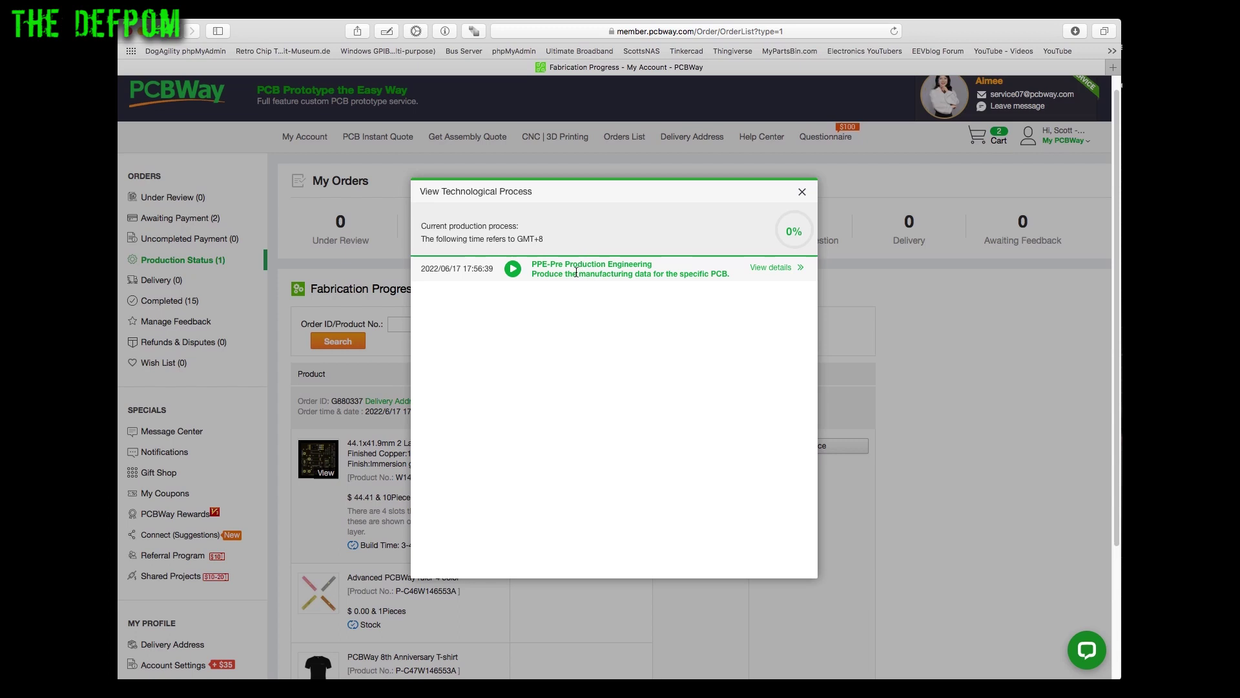
{"action": "left_click", "coordinate": [769, 267]}
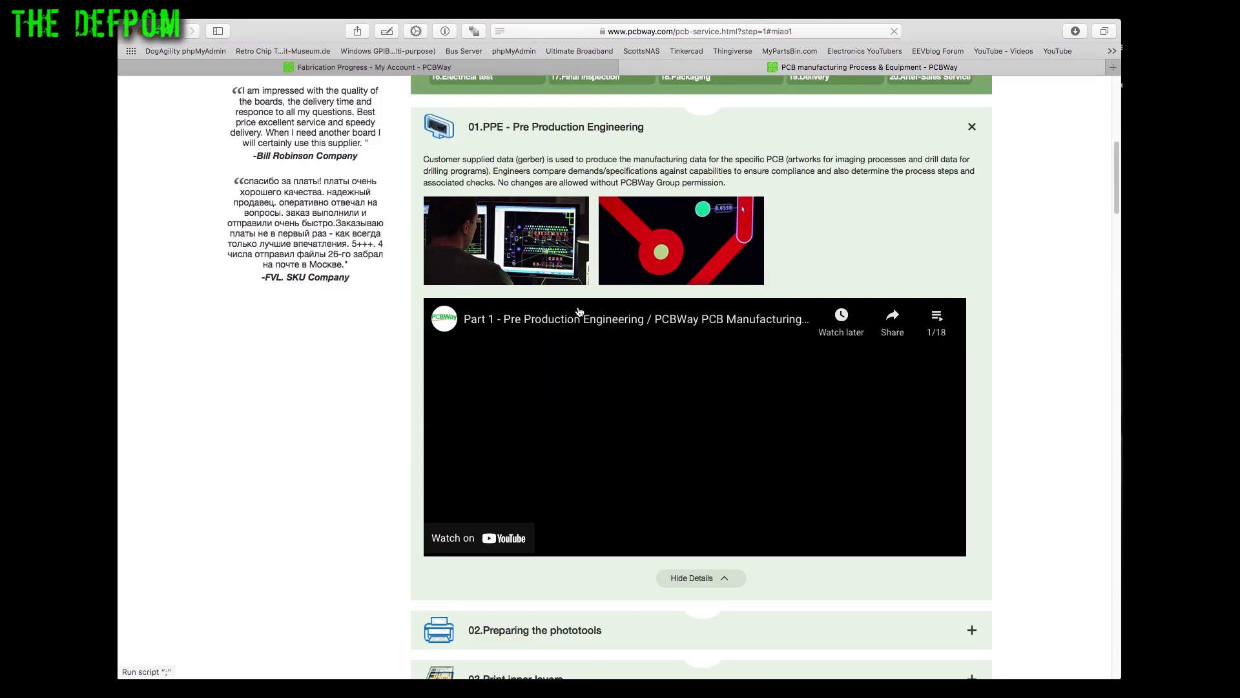
{"action": "scroll", "coordinate": [579, 312], "scroll_direction": "down", "scroll_amount": 10}
{"action": "scroll", "coordinate": [296, 320], "scroll_direction": "down", "scroll_amount": 6}
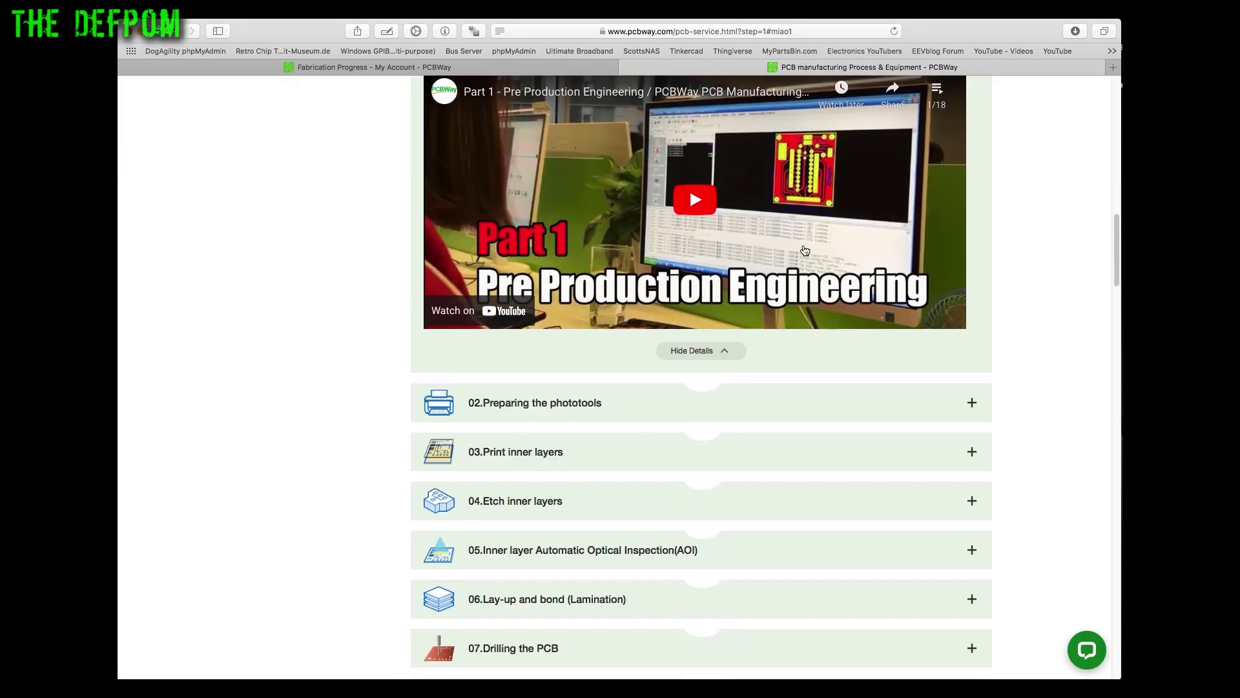
{"action": "scroll", "coordinate": [914, 282], "scroll_direction": "down", "scroll_amount": 3}
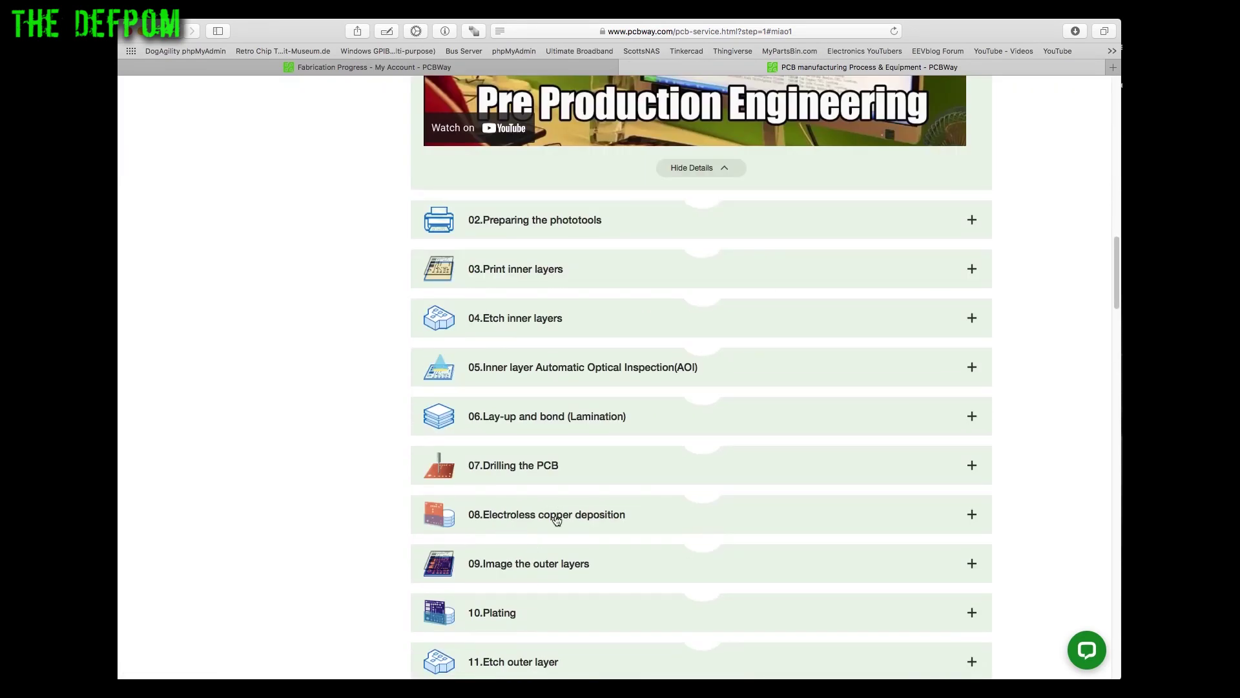
{"action": "scroll", "coordinate": [536, 420], "scroll_direction": "down", "scroll_amount": 2}
{"action": "scroll", "coordinate": [518, 587], "scroll_direction": "down", "scroll_amount": 3}
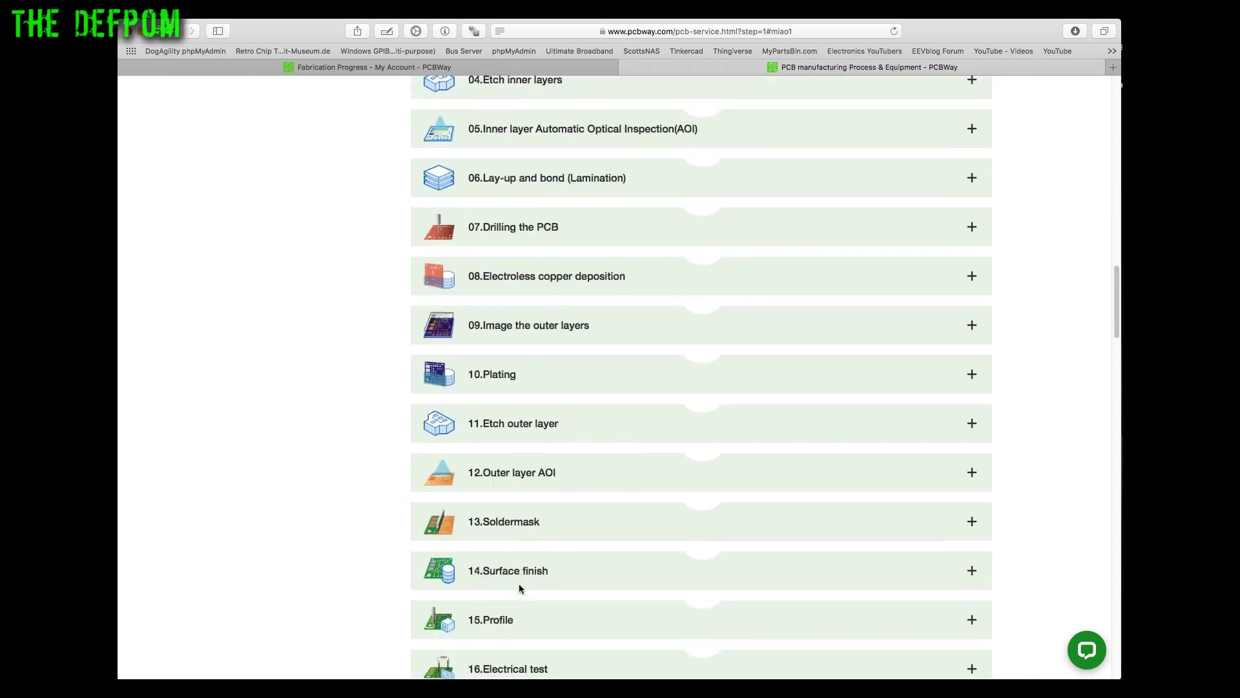
{"action": "scroll", "coordinate": [520, 588], "scroll_direction": "down", "scroll_amount": 3}
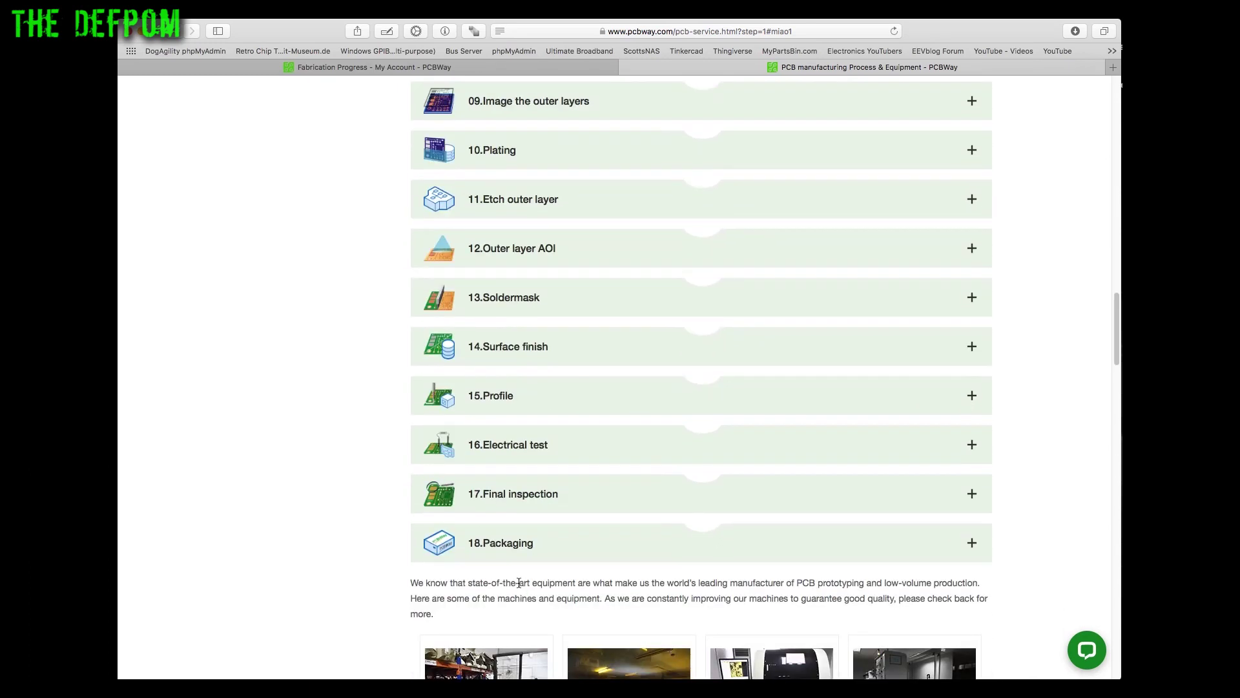
{"action": "left_click", "coordinate": [628, 67]}
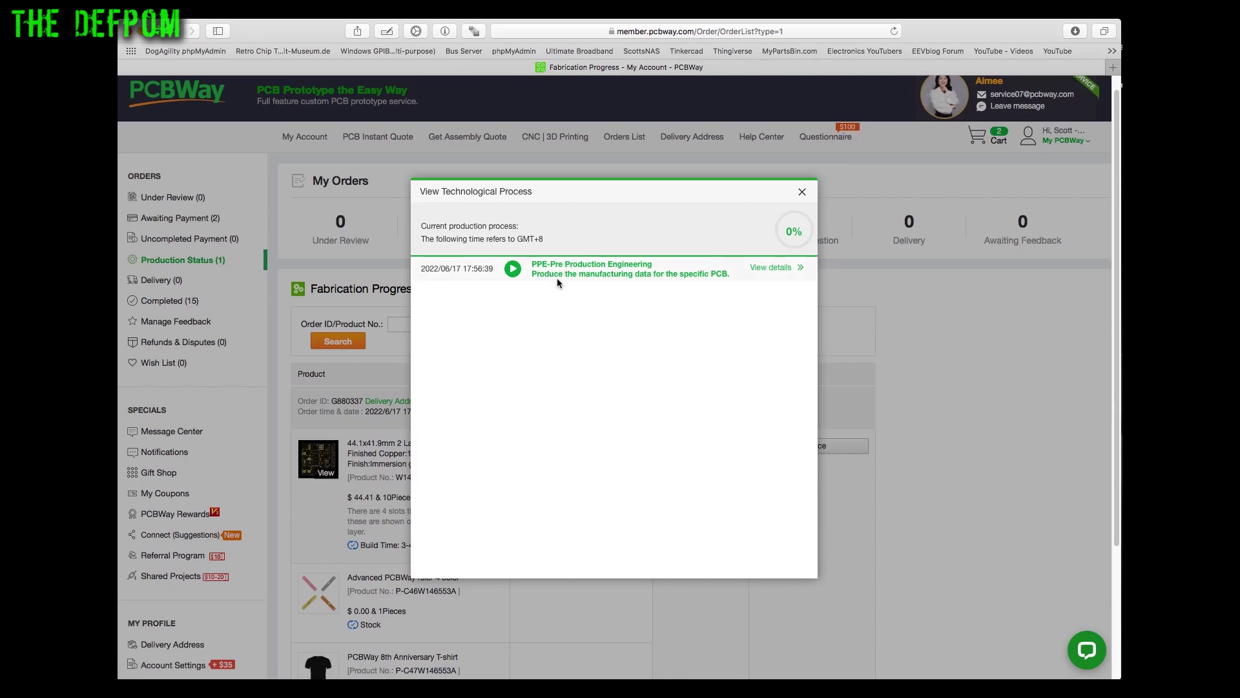
- Close the technological process view and return to the order's Fabrication Progress page
{"action": "left_click", "coordinate": [802, 192]}
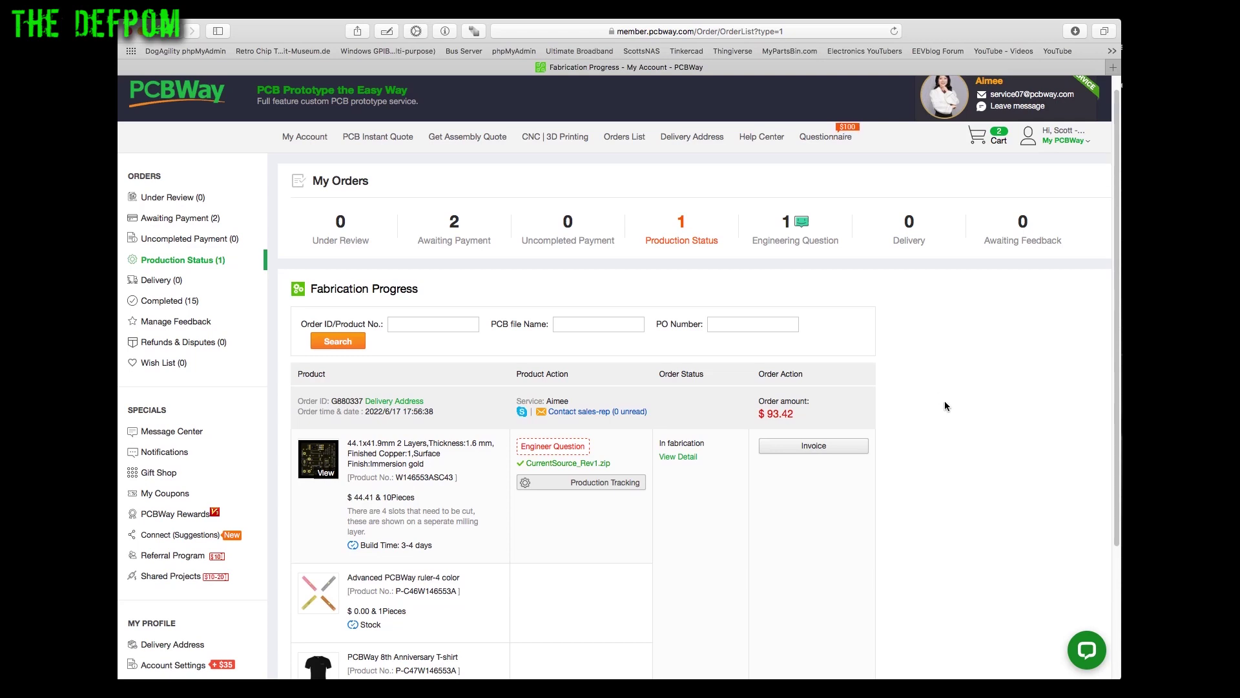
{"action": "scroll", "coordinate": [945, 400], "scroll_direction": "down", "scroll_amount": 5}
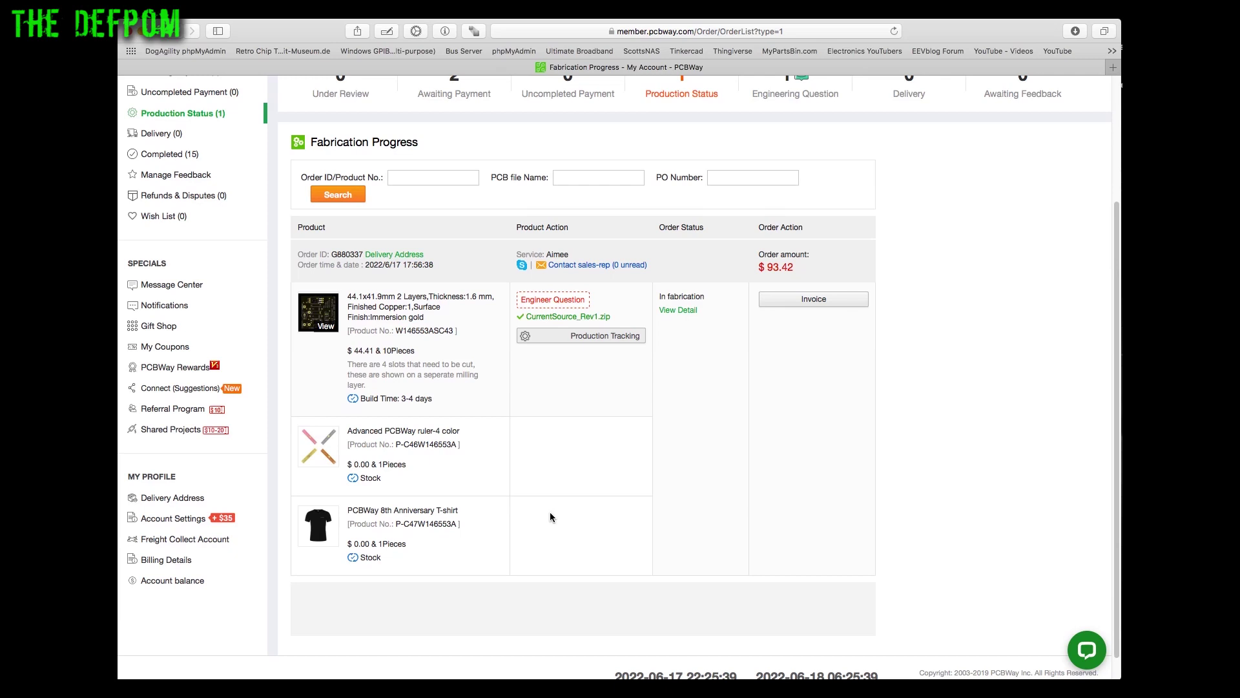
{"action": "scroll", "coordinate": [553, 511], "scroll_direction": "up", "scroll_amount": 1}
{"action": "scroll", "coordinate": [649, 522], "scroll_direction": "up", "scroll_amount": 5}
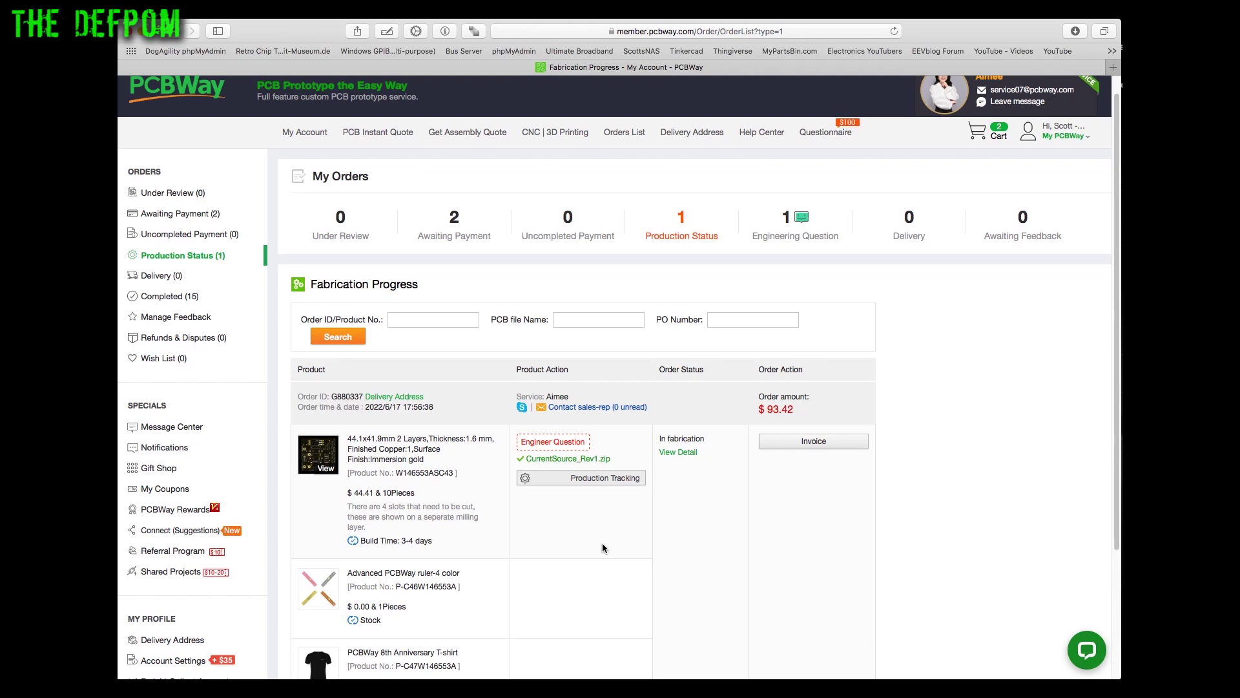
{"action": "scroll", "coordinate": [998, 533], "scroll_direction": "down", "scroll_amount": 4}
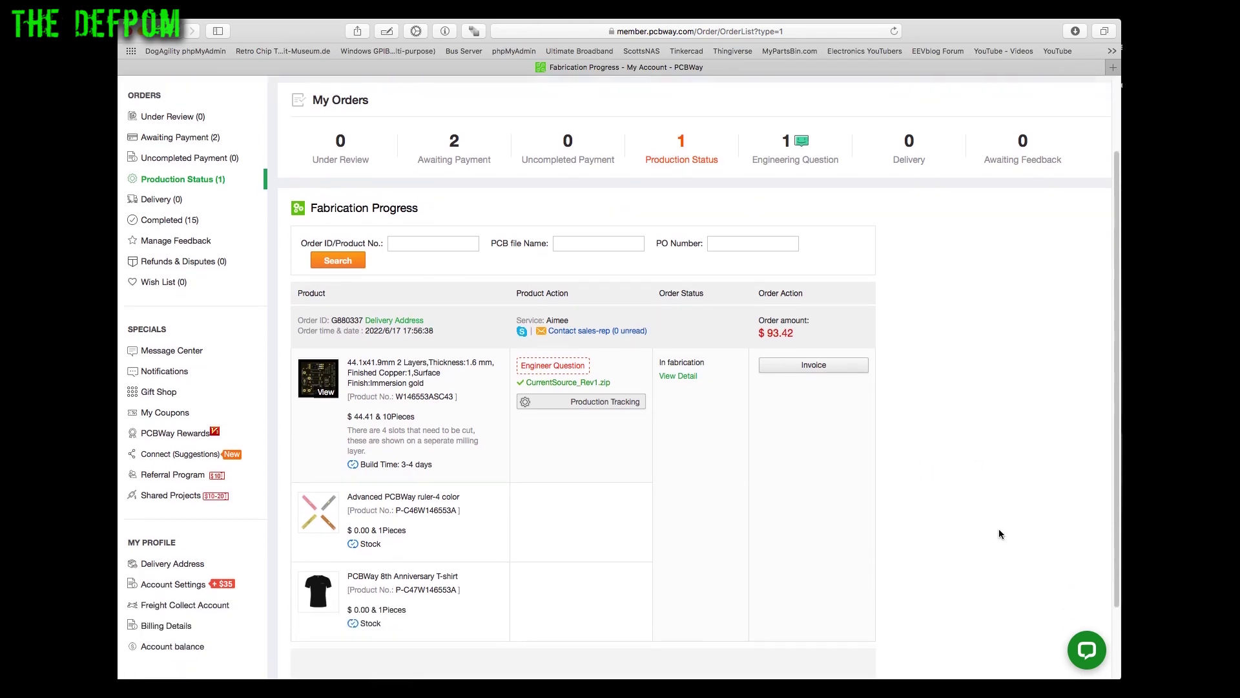
{"action": "scroll", "coordinate": [998, 529], "scroll_direction": "up", "scroll_amount": 5}
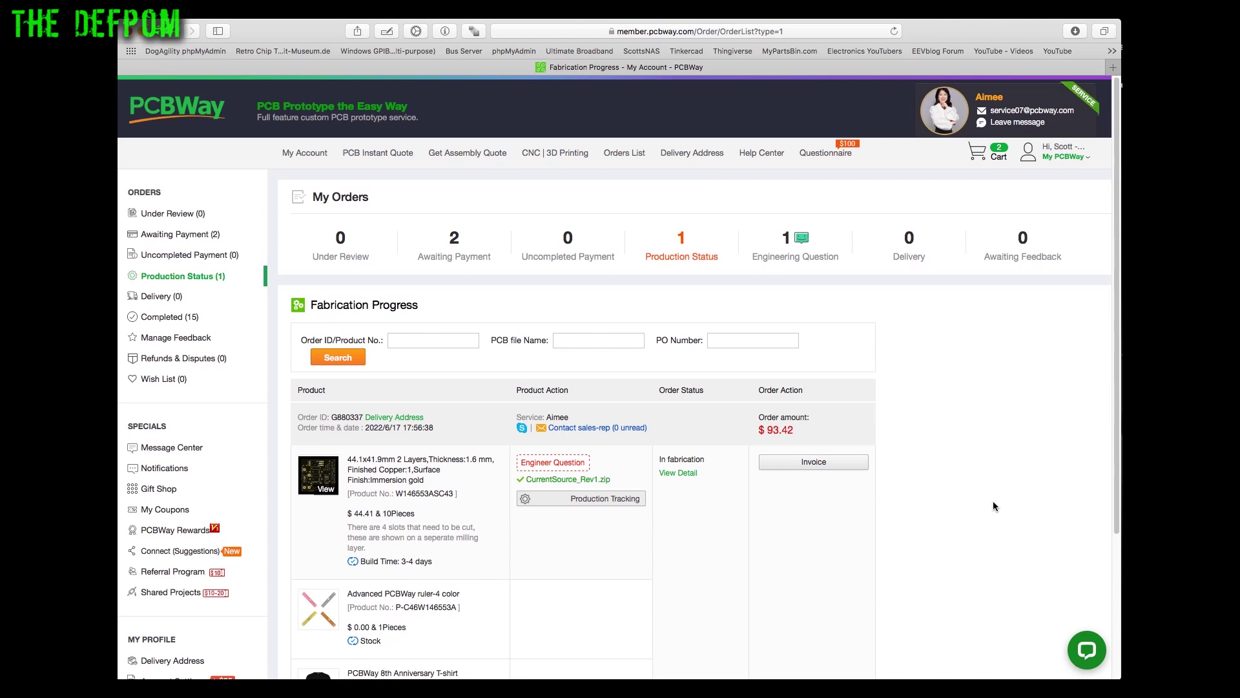
{"action": "scroll", "coordinate": [1003, 503], "scroll_direction": "down", "scroll_amount": 2}
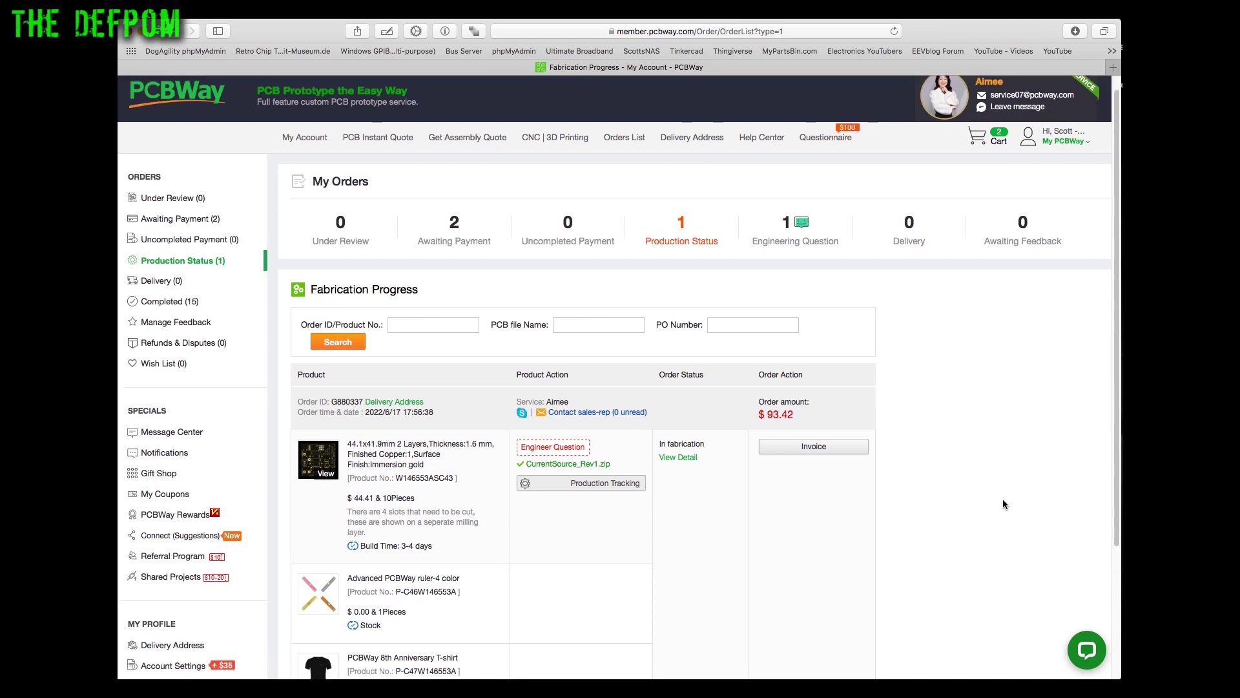
{"action": "scroll", "coordinate": [1001, 501], "scroll_direction": "up", "scroll_amount": 2}
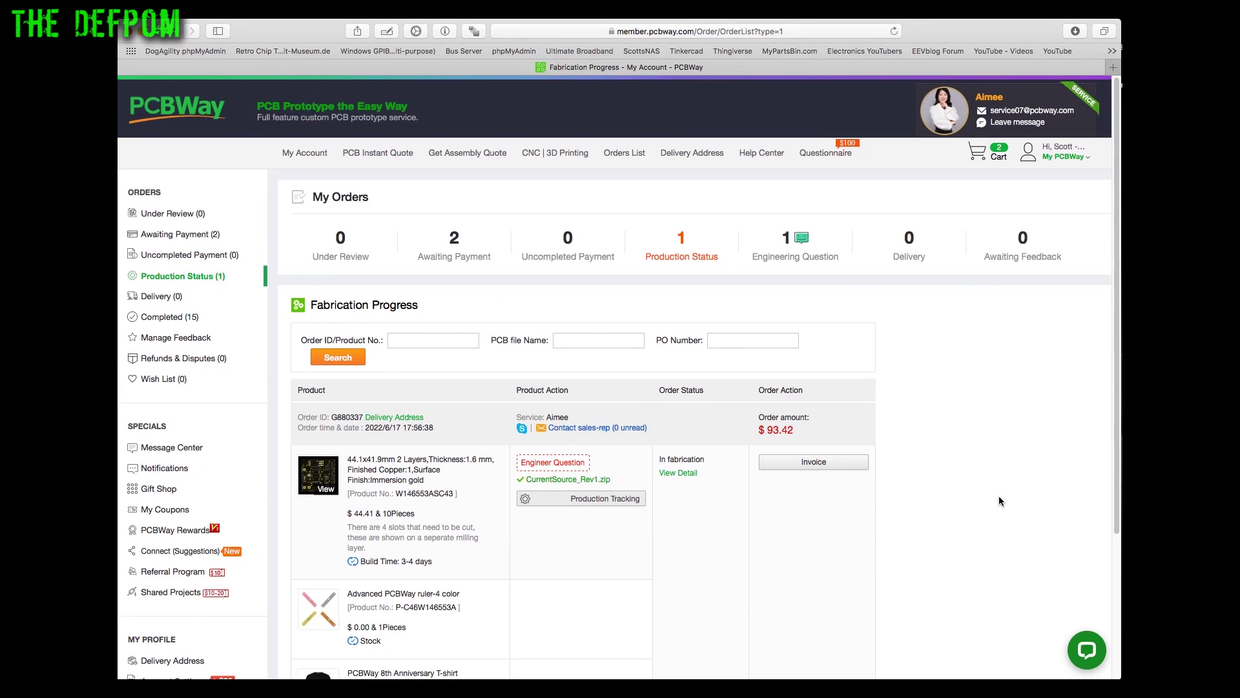